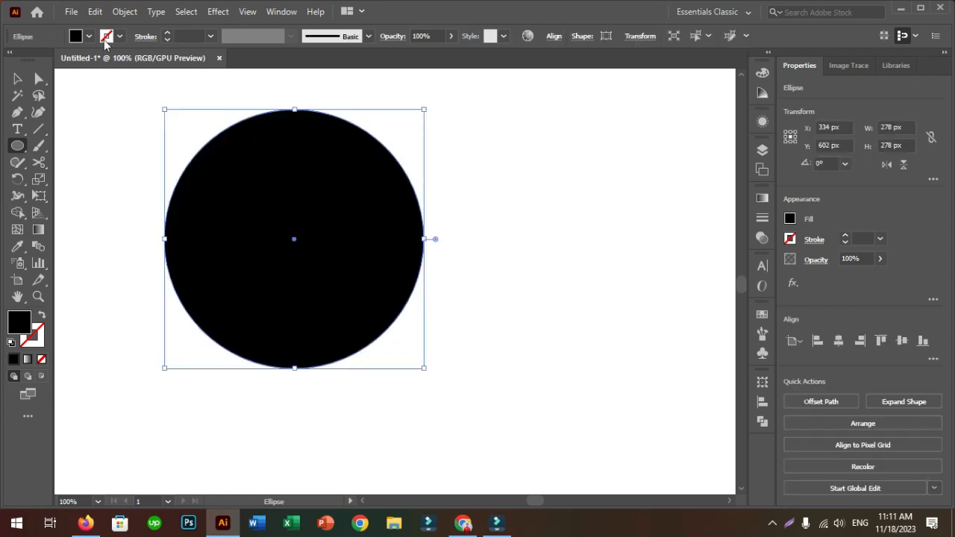
Copy the black circle, paste it in front, and scale the copy to about 140 px, keeping its bottom on the original's bottom edge
click(97, 13)
click(118, 79)
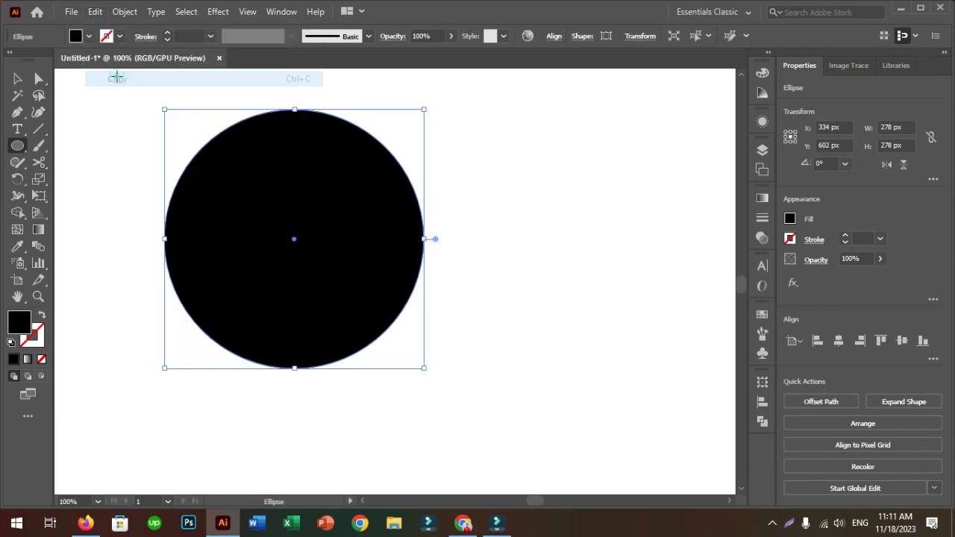
click(97, 12)
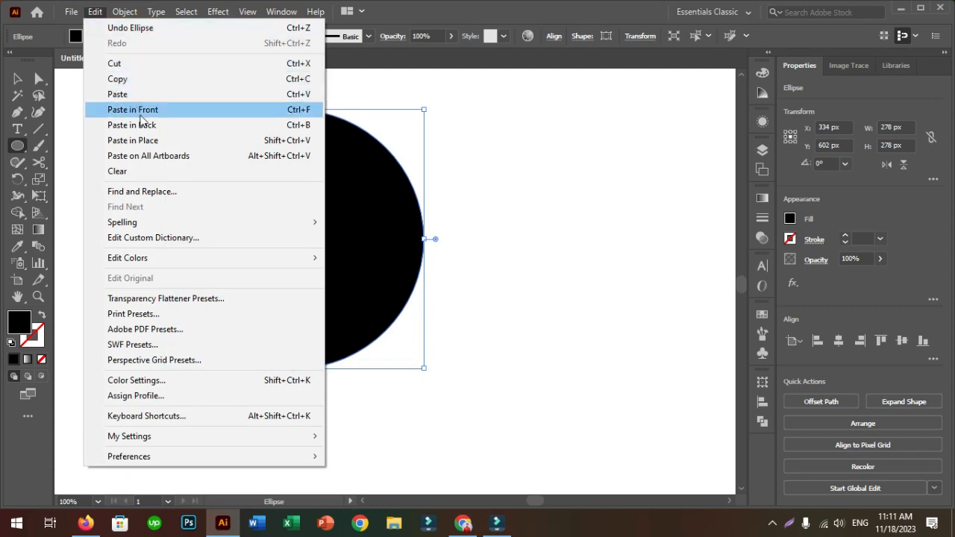
click(139, 111)
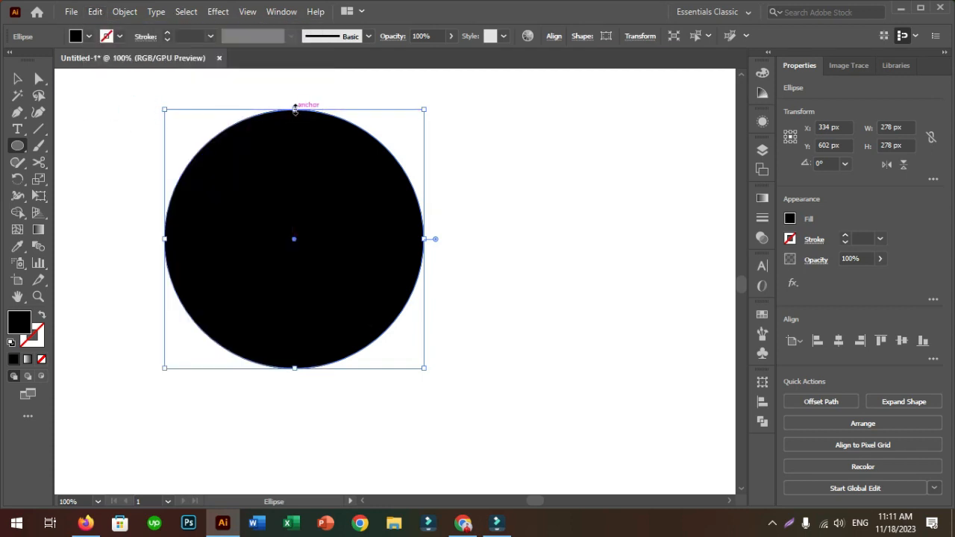
drag(295, 109, 293, 238)
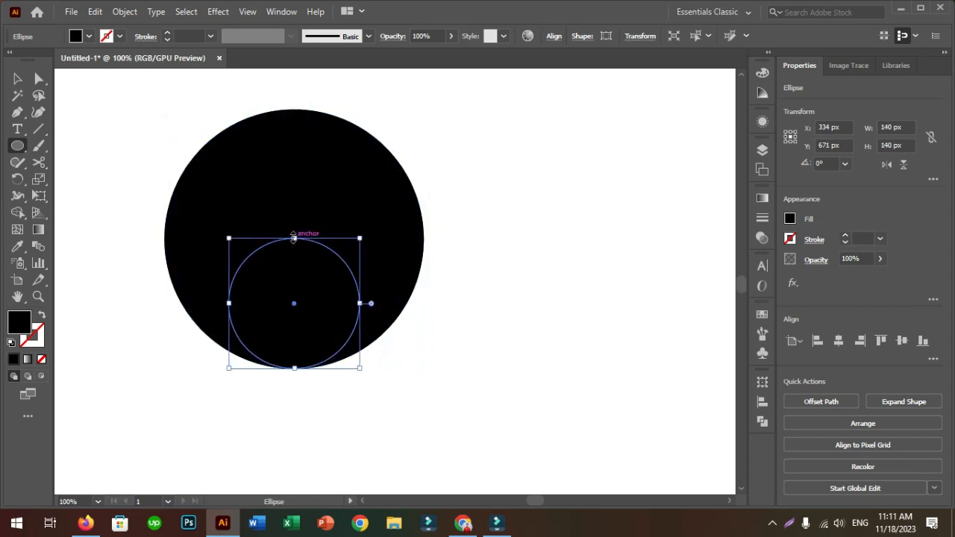
Fill the small circle with light gray
click(90, 36)
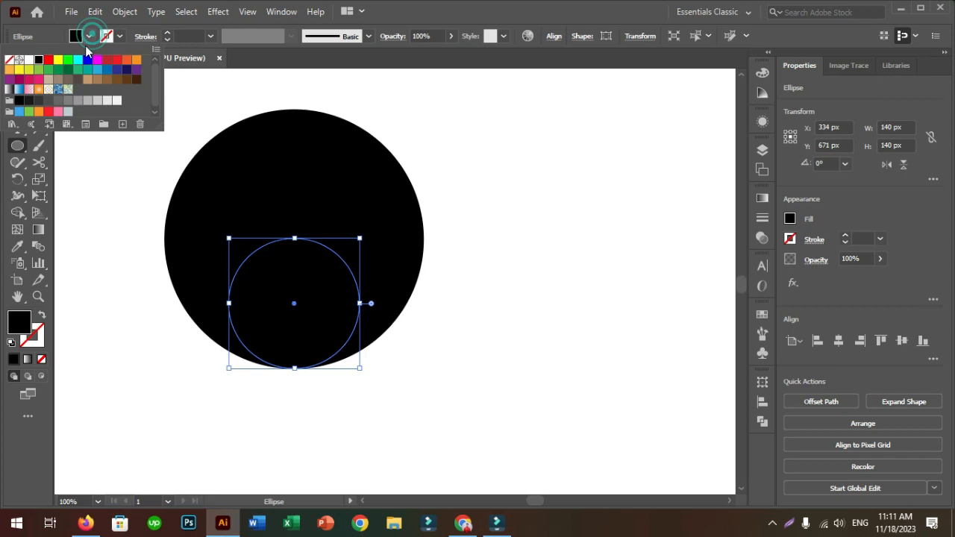
click(87, 100)
click(112, 149)
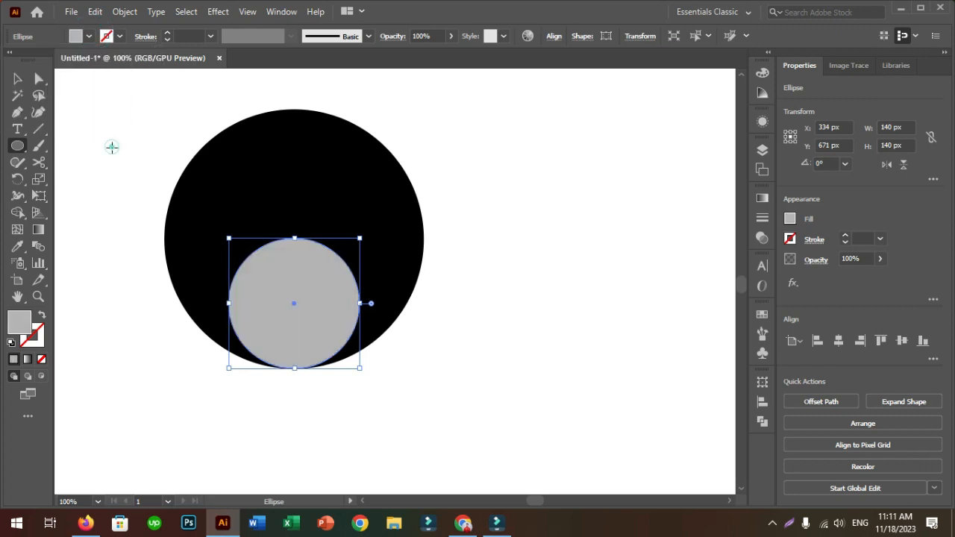
Draw a horizontal line about 398 px long across the large circle's middle, touching the top of the gray circle
click(39, 128)
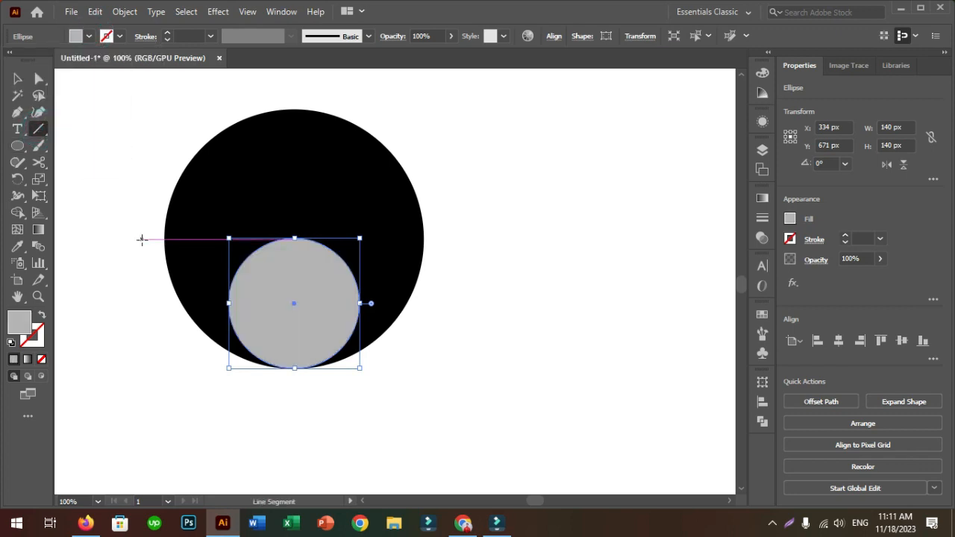
drag(142, 240, 513, 255)
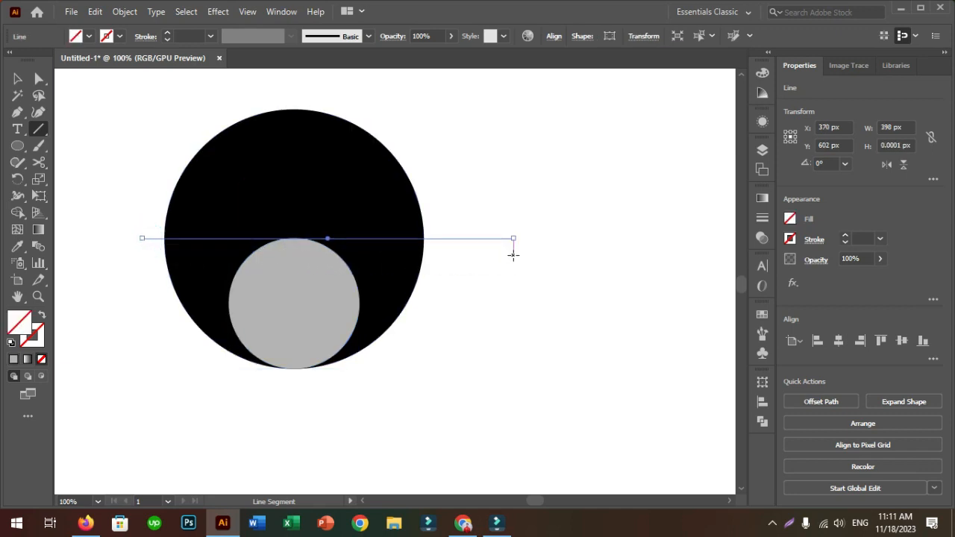
key(Up)
key(Down)
Select all shapes and use Shape Builder to remove the black circle's upper half and the black area right of the gray circle
key(v)
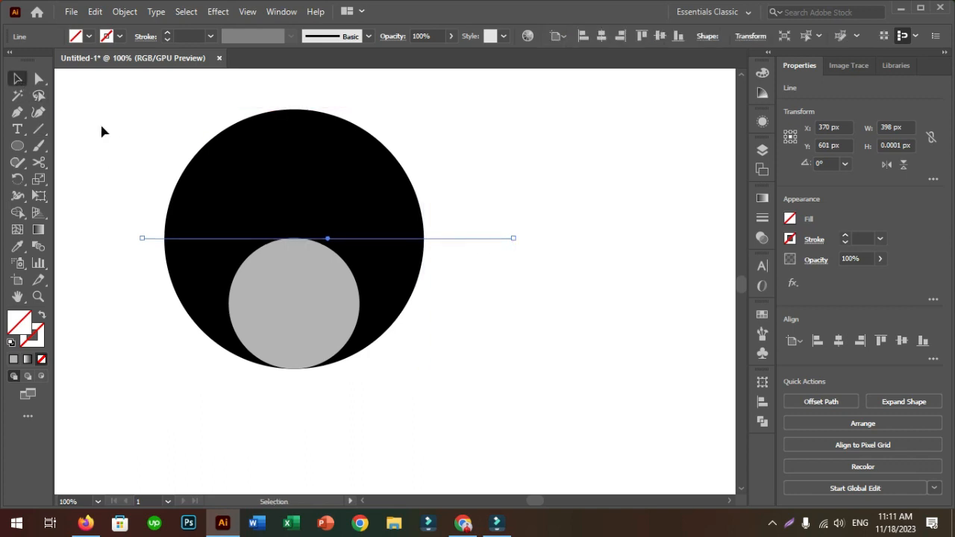
drag(120, 120, 459, 390)
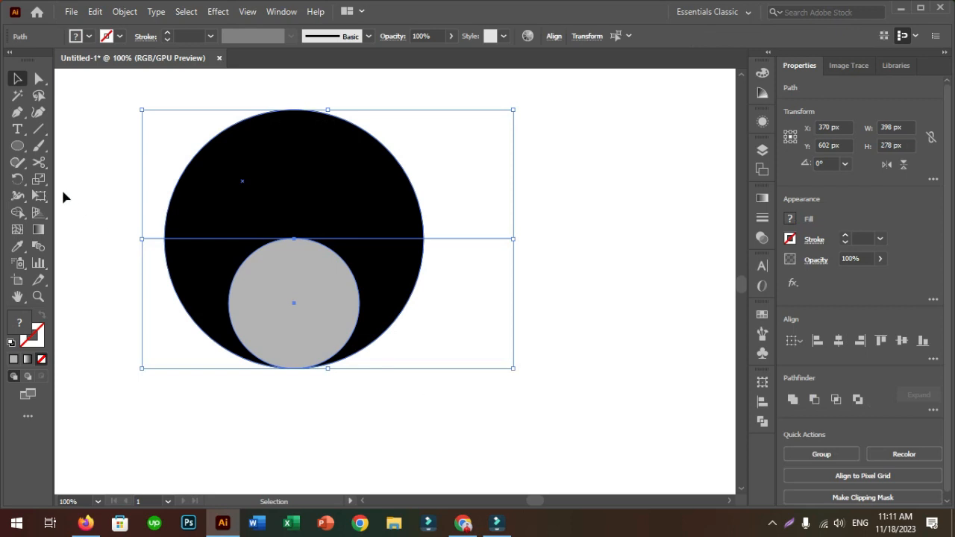
click(17, 213)
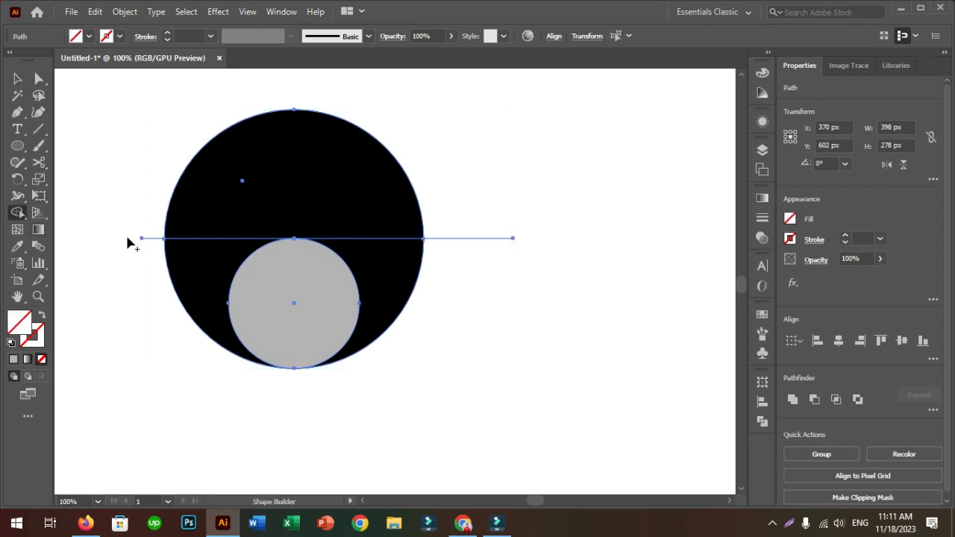
mouse_move(232, 213)
mouse_down()
mouse_move(344, 228)
mouse_move(447, 276)
mouse_up()
Deselect the artwork and delete the leftover line segment sticking out left of the black shape
click(19, 80)
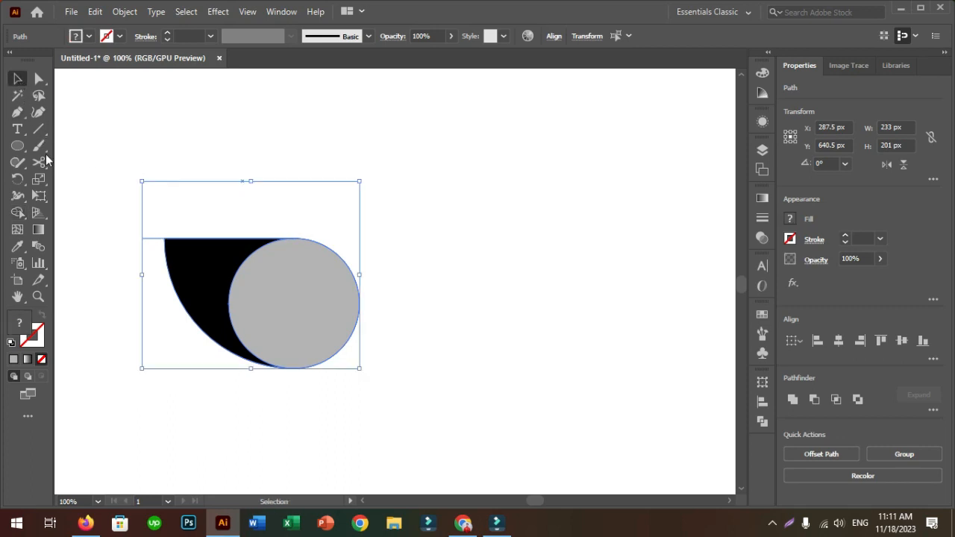
click(70, 183)
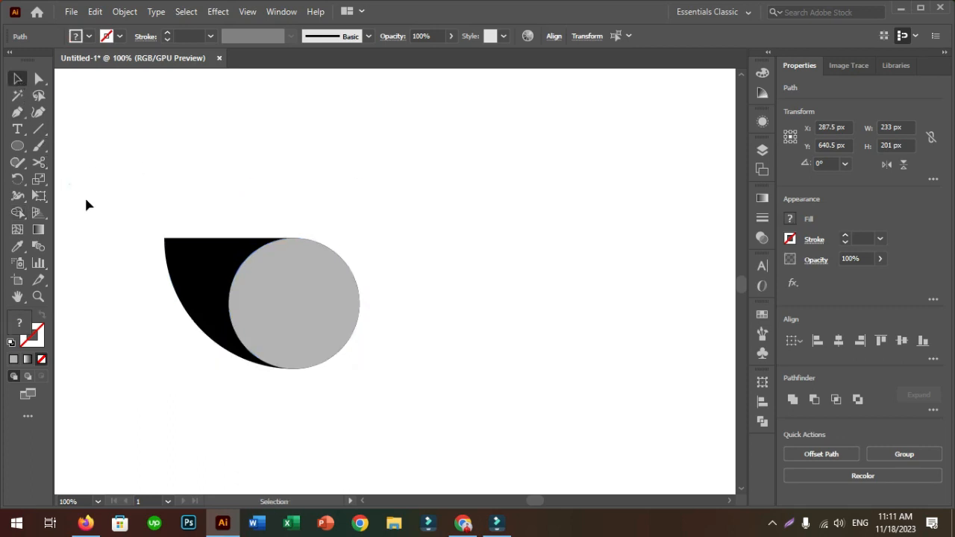
click(147, 238)
key(Delete)
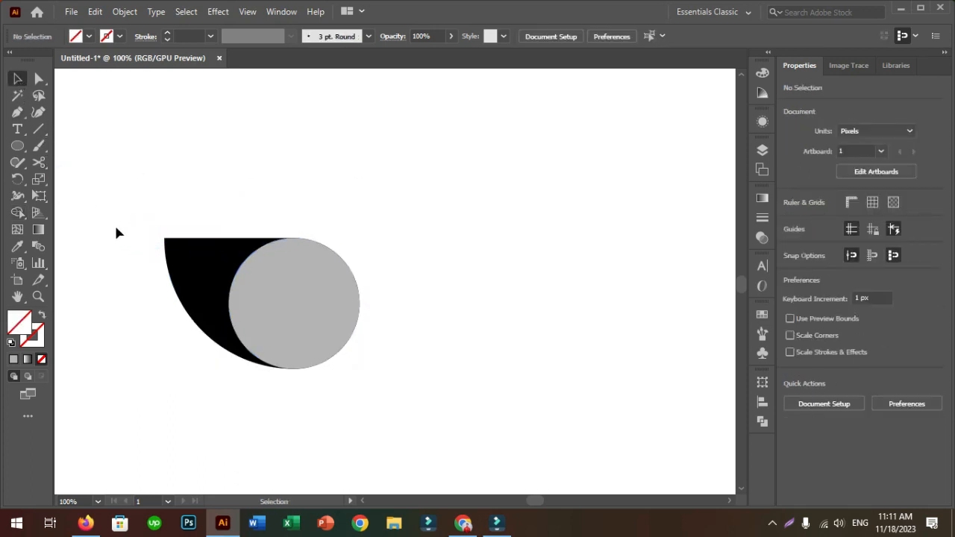
Draw a curved Pen path from the black shape's upper-left corner to the gray circle's left edge, flowing tangentially into the circle
click(17, 111)
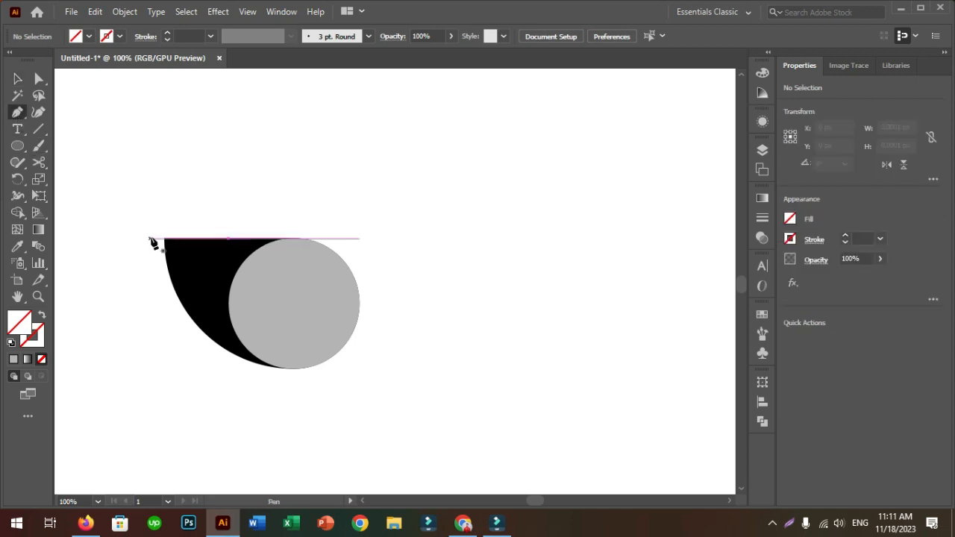
click(164, 239)
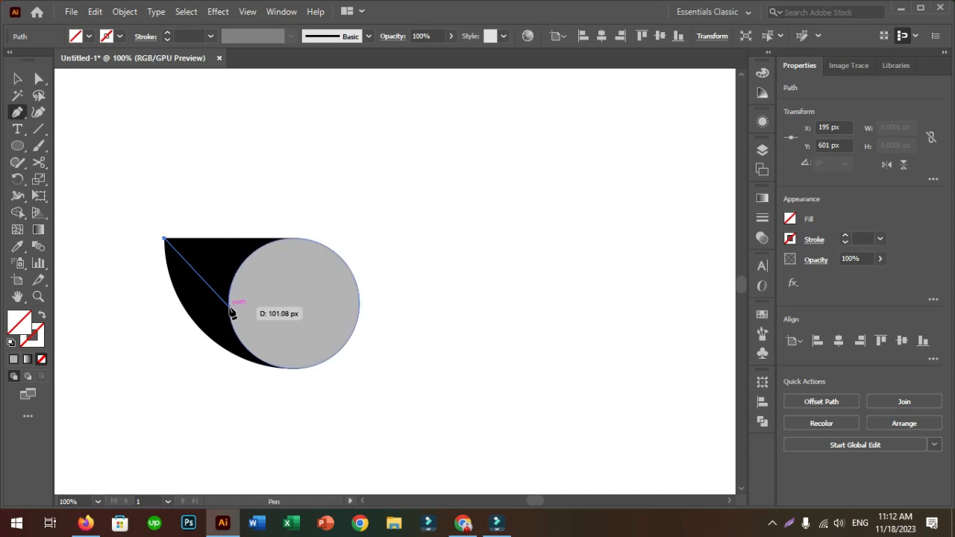
drag(229, 306, 229, 372)
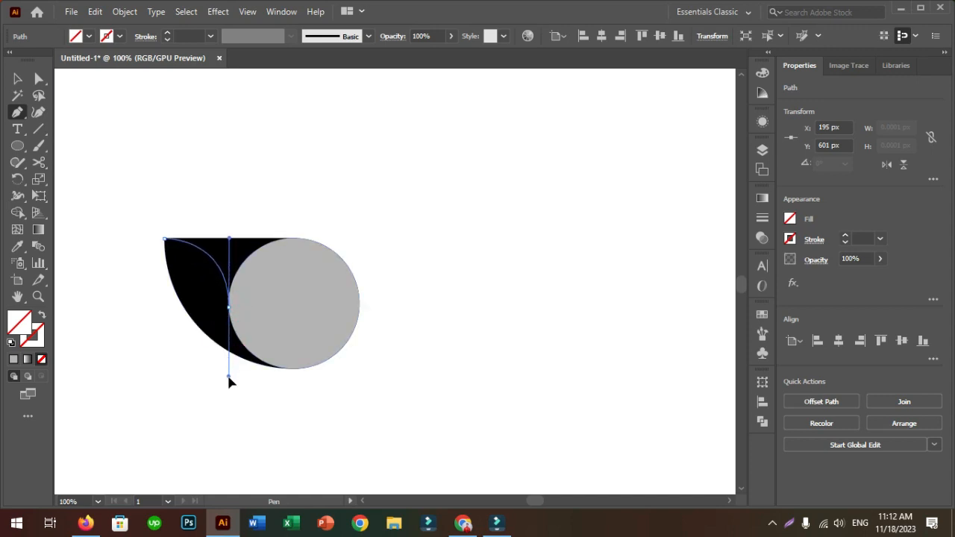
drag(229, 372, 228, 372)
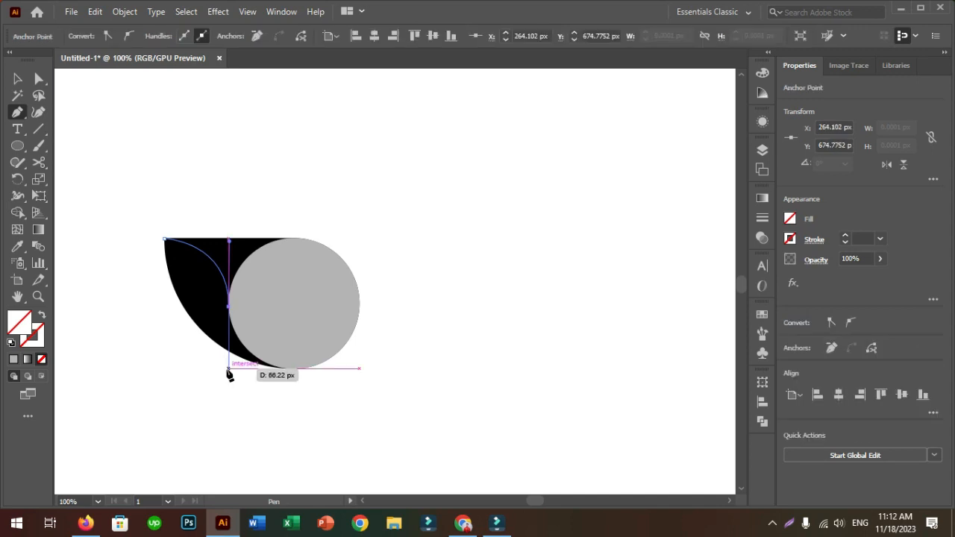
Select the black shape, gray circle and curve, and split them with Pathfinder Divide
key(v)
drag(142, 223, 371, 395)
click(281, 11)
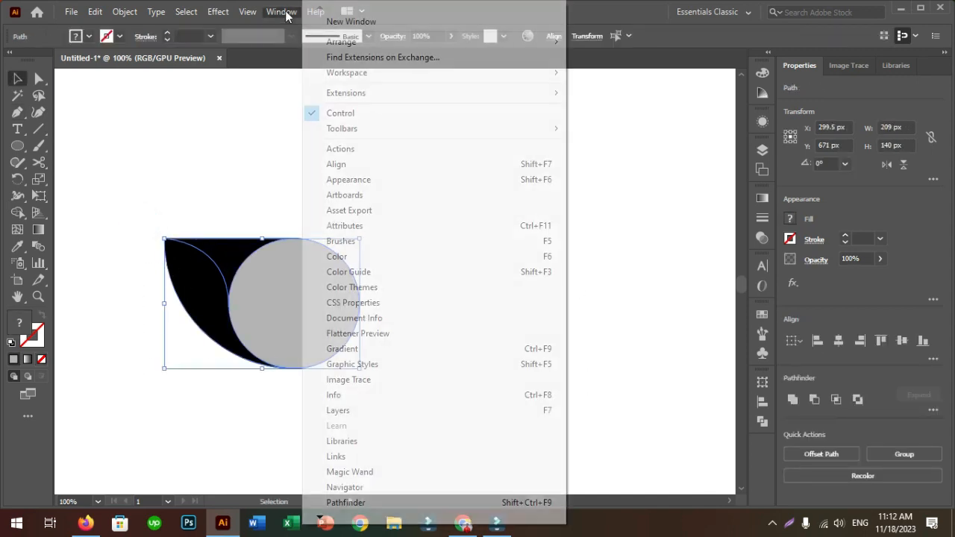
click(373, 504)
click(601, 450)
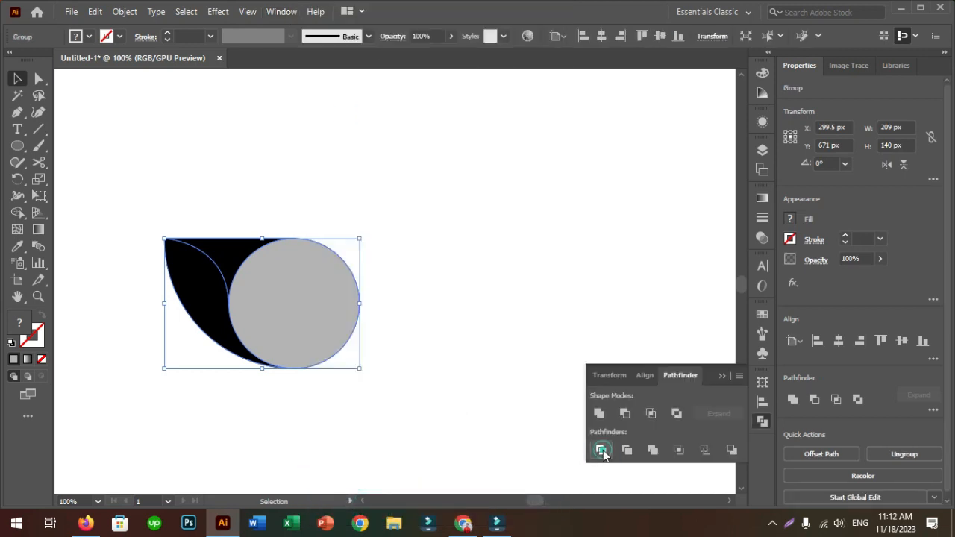
Ungroup the divided pieces and delete the black piece above the curve to leave a leaf shape
right_click(300, 278)
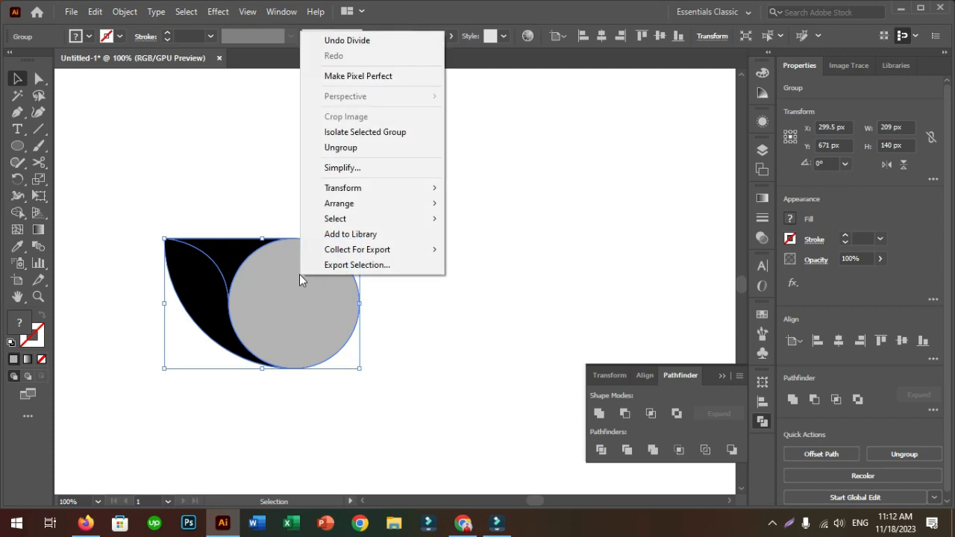
click(335, 147)
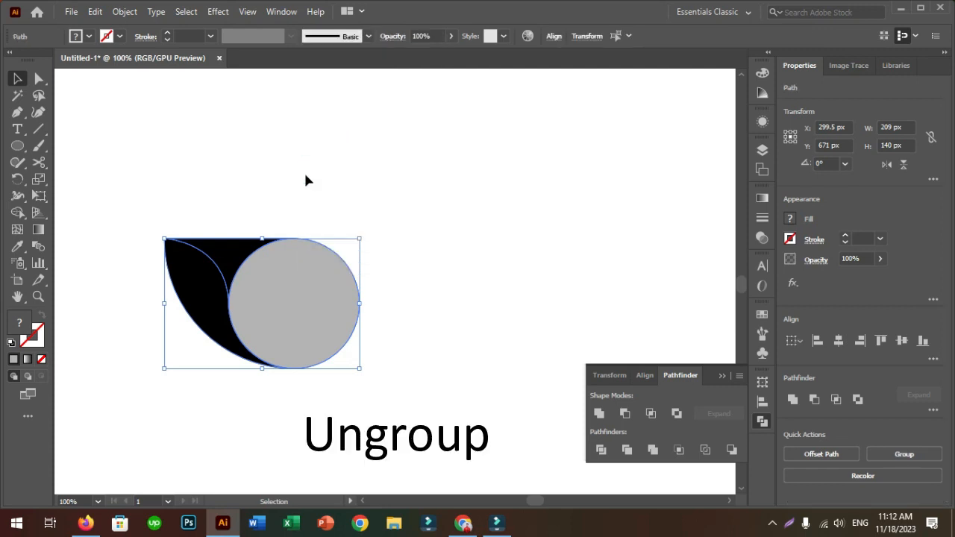
click(305, 174)
click(246, 249)
key(Delete)
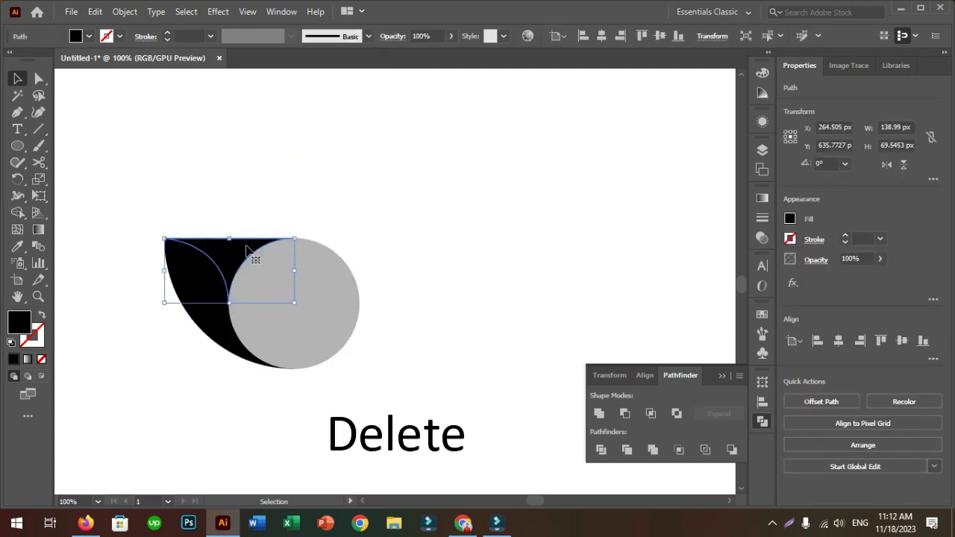
Rotate a copy of the black leaf about 14° clockwise around the gray circle's center and repeat the transformation three times
click(197, 274)
click(18, 180)
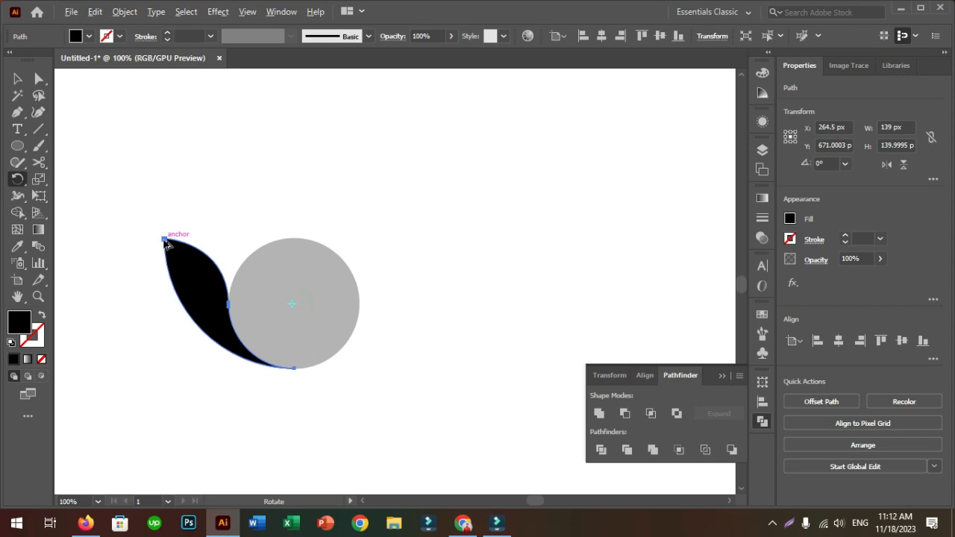
drag(165, 244, 194, 221)
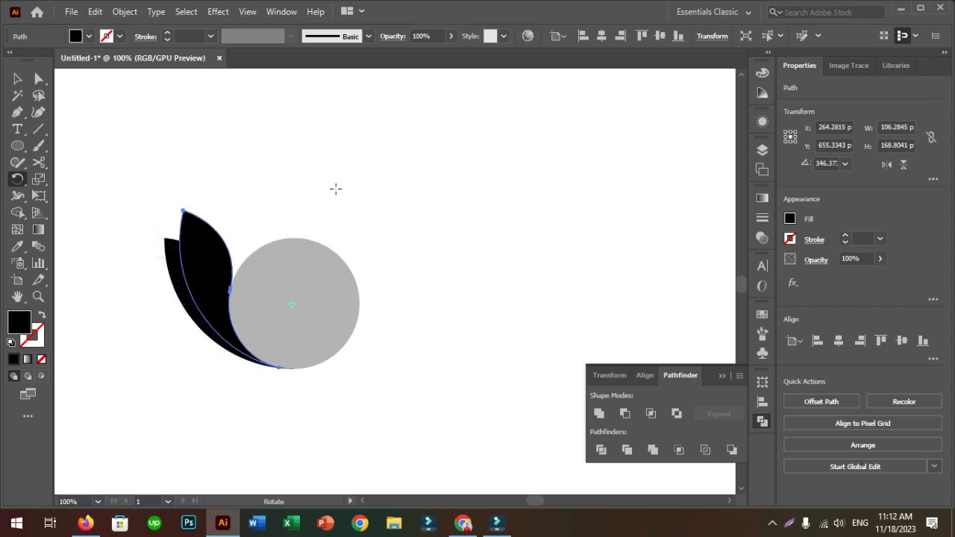
key(ctrl+d)
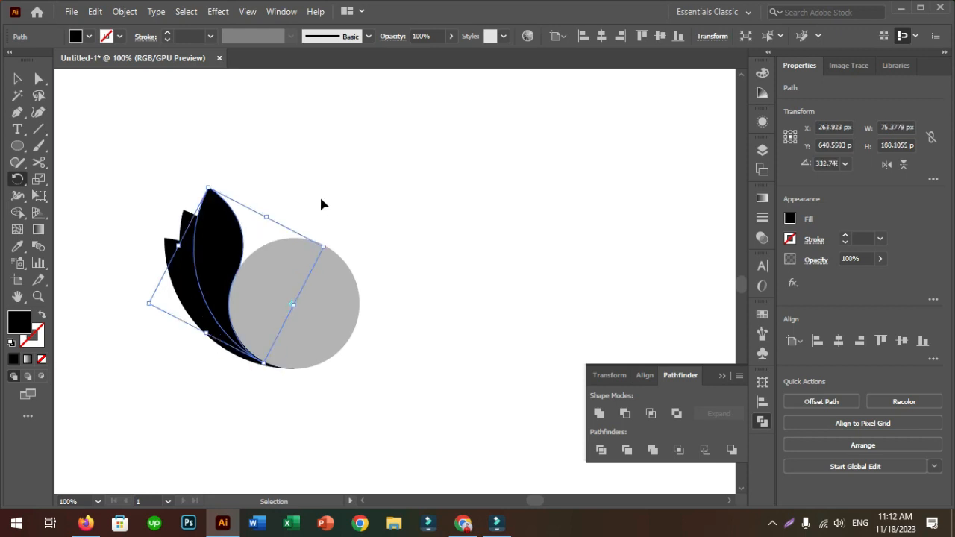
key(ctrl+d)
key(ctrl+d)
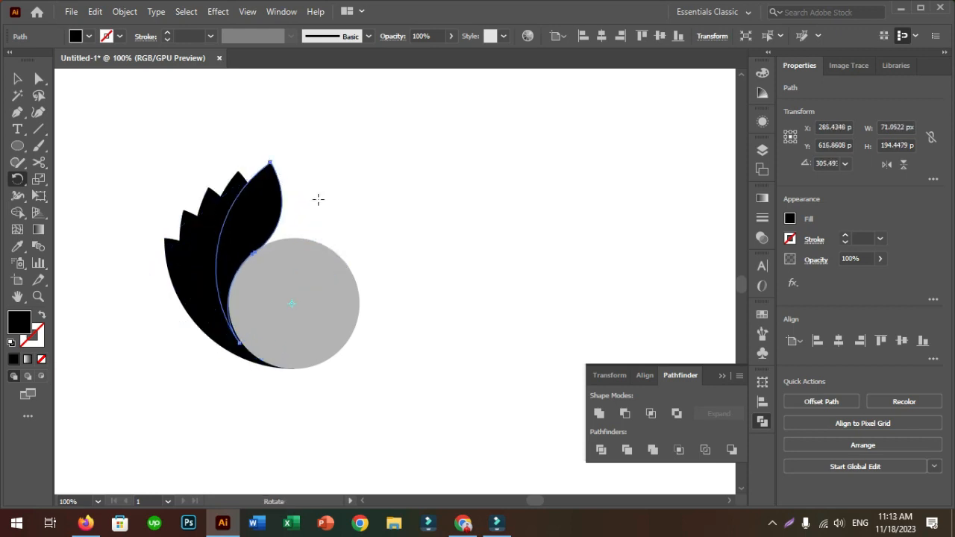
Delete the gray circle, leaving only the fan of black leaves
click(17, 80)
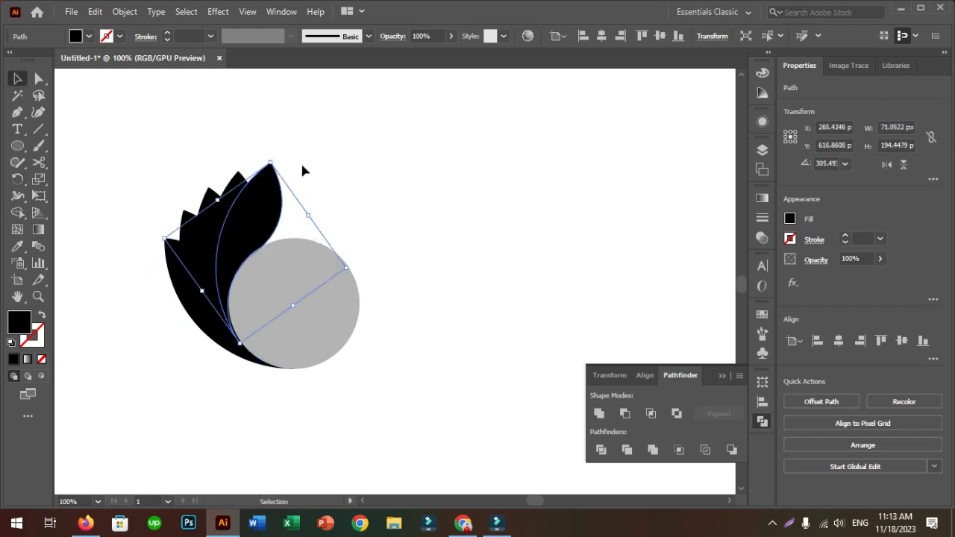
click(352, 178)
click(307, 294)
key(Delete)
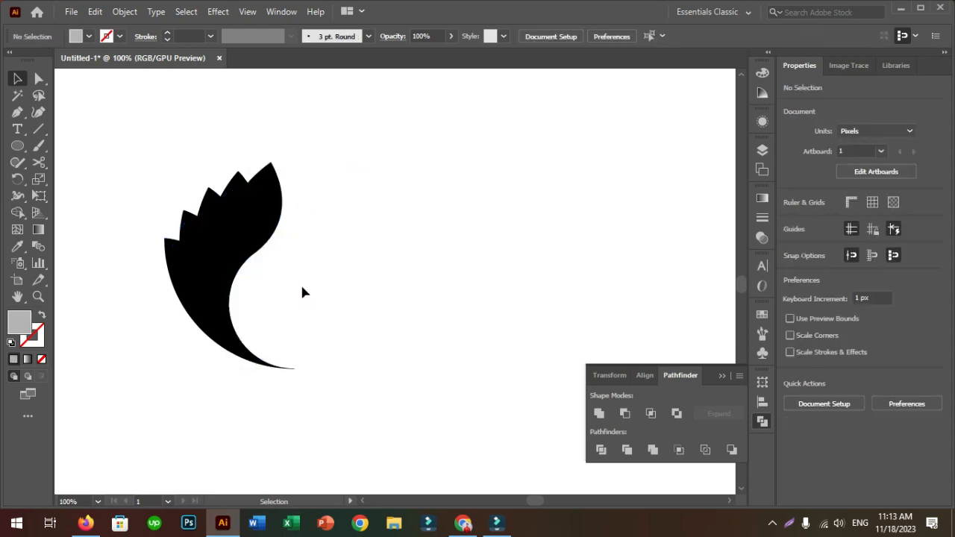
Divide the overlapping black leaves with Pathfinder, ungroup the resulting pieces and deselect them
drag(131, 164, 348, 369)
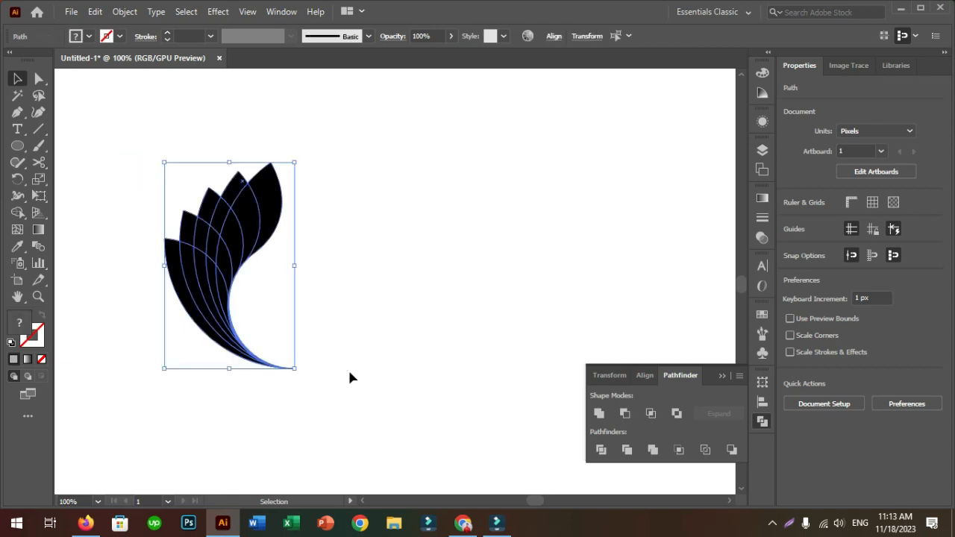
click(600, 450)
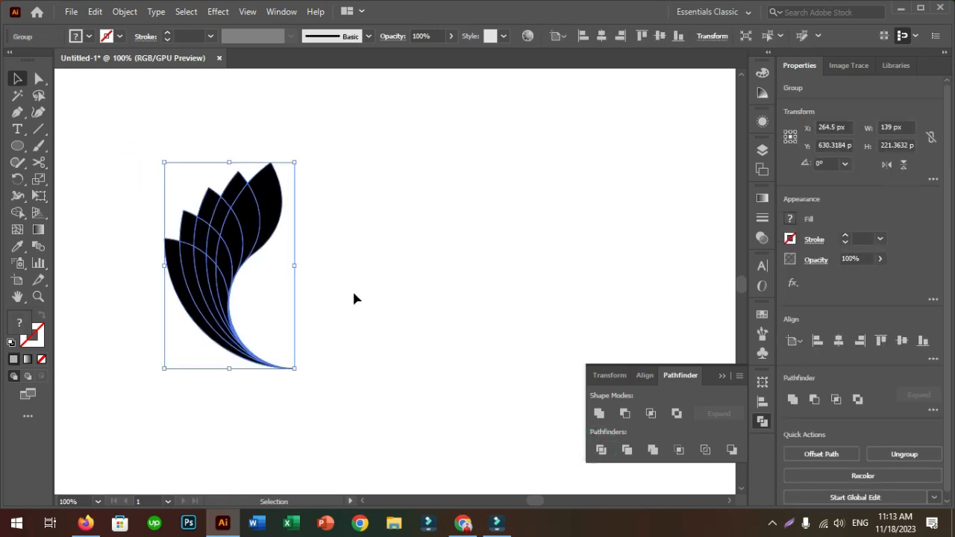
right_click(243, 218)
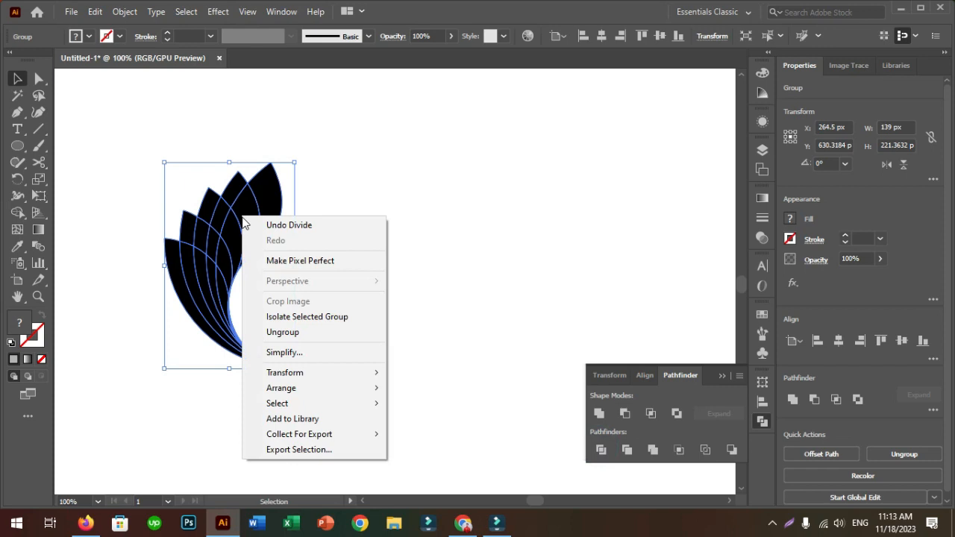
click(296, 328)
click(343, 245)
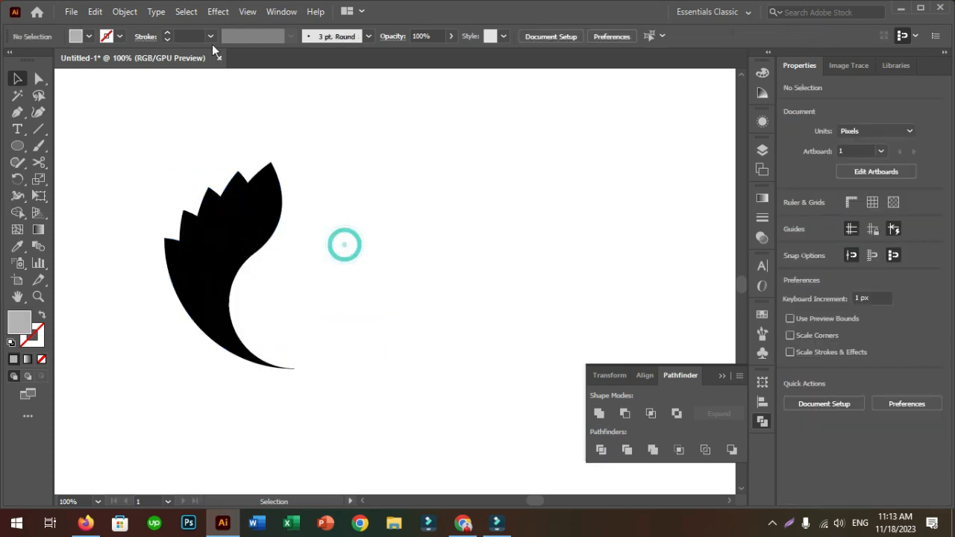
Fill the outermost left strip of the leaf fan with dark navy blue
click(173, 263)
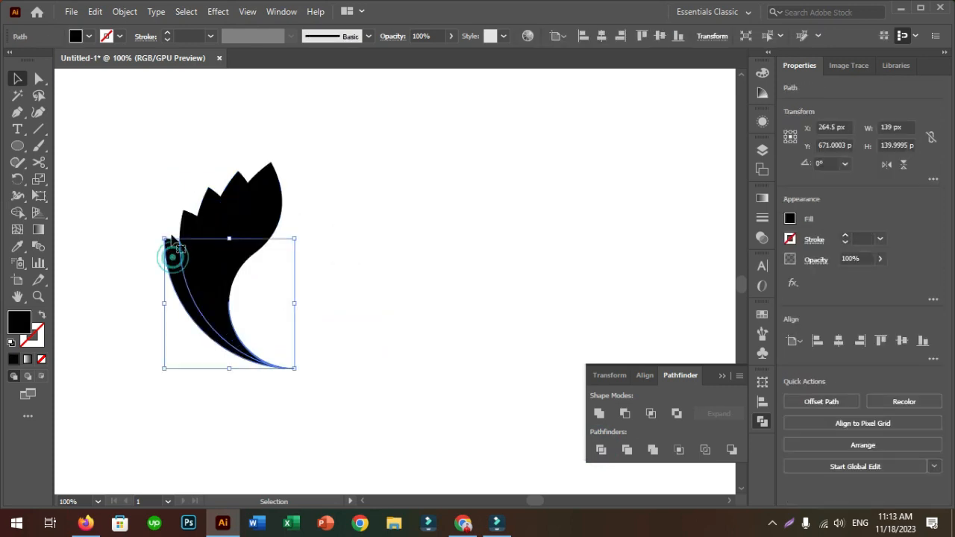
click(89, 37)
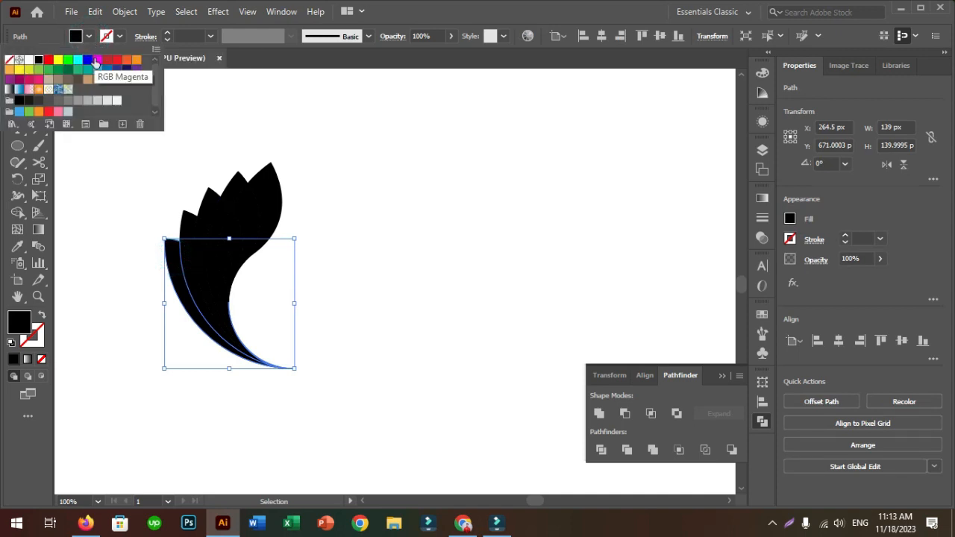
click(127, 71)
click(127, 72)
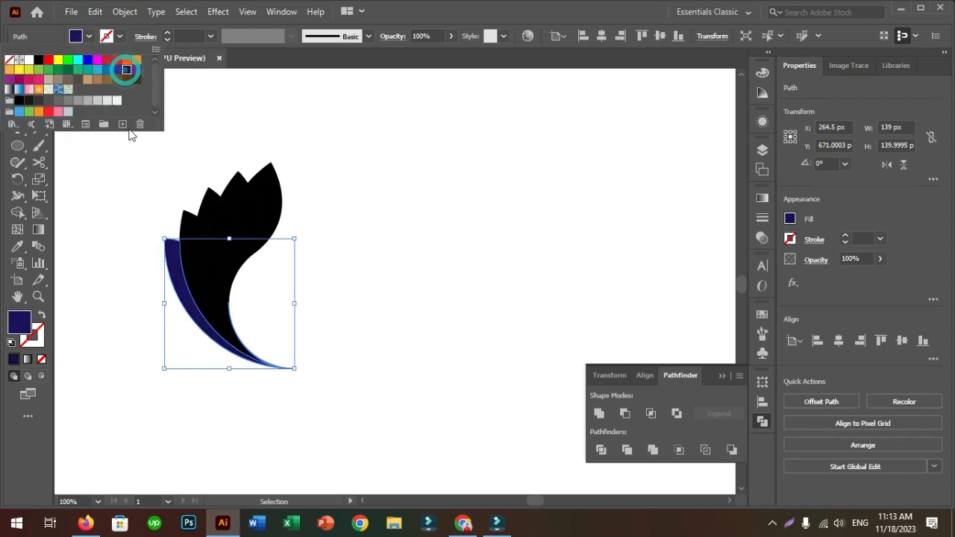
Fill the second strip of the lowest leaf, beside the dark navy one, with indigo blue
click(141, 227)
click(188, 267)
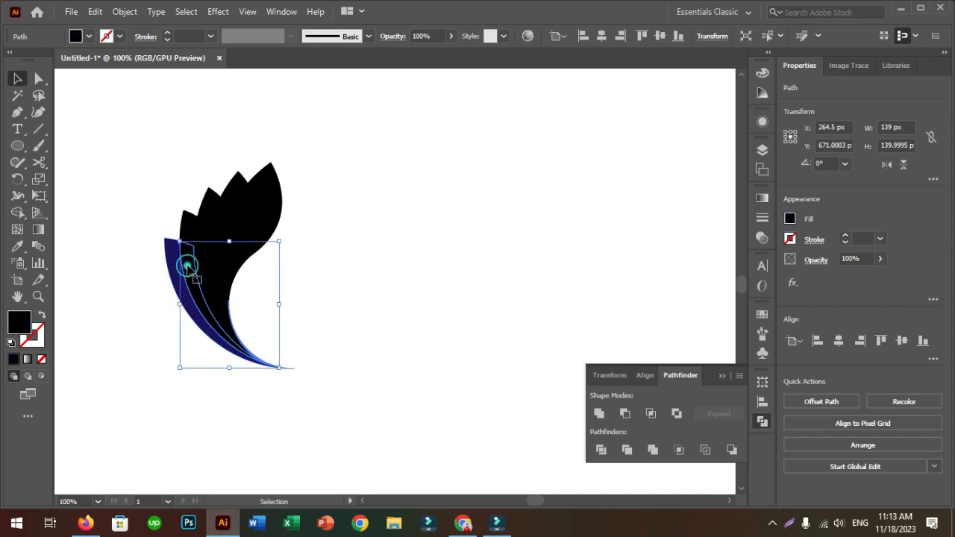
click(89, 37)
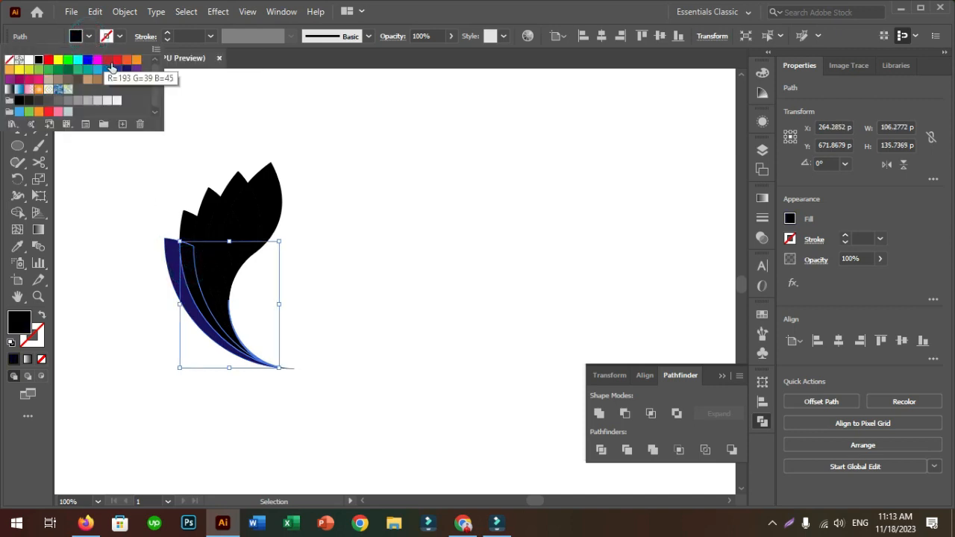
click(117, 71)
click(117, 71)
click(109, 203)
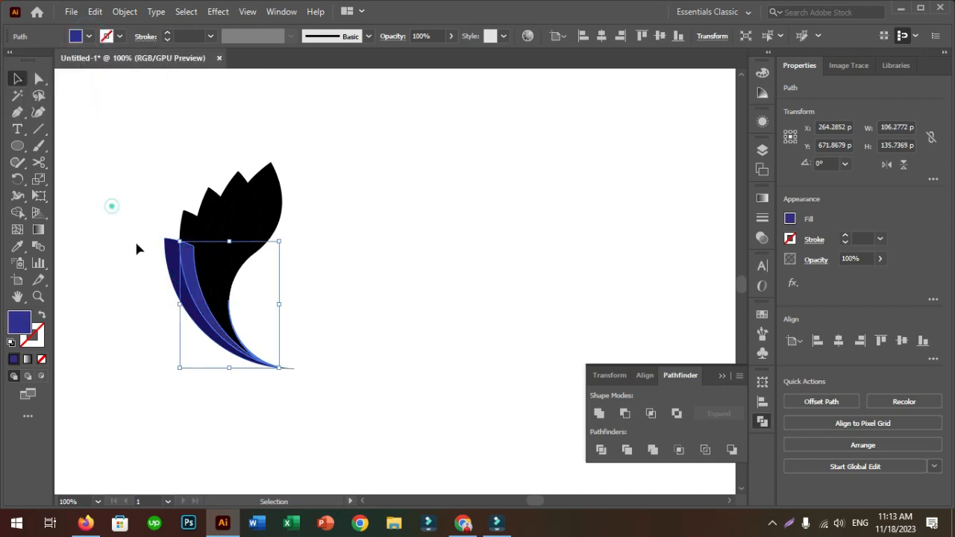
Fill the third and fourth strips of the lowest leaf with sky blue (R=41 G=171 B=226)
click(201, 277)
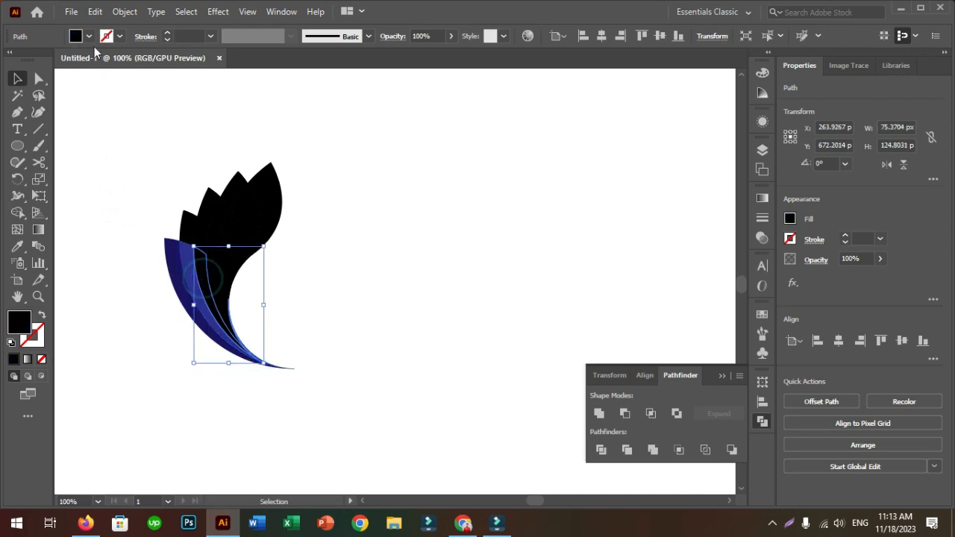
click(89, 37)
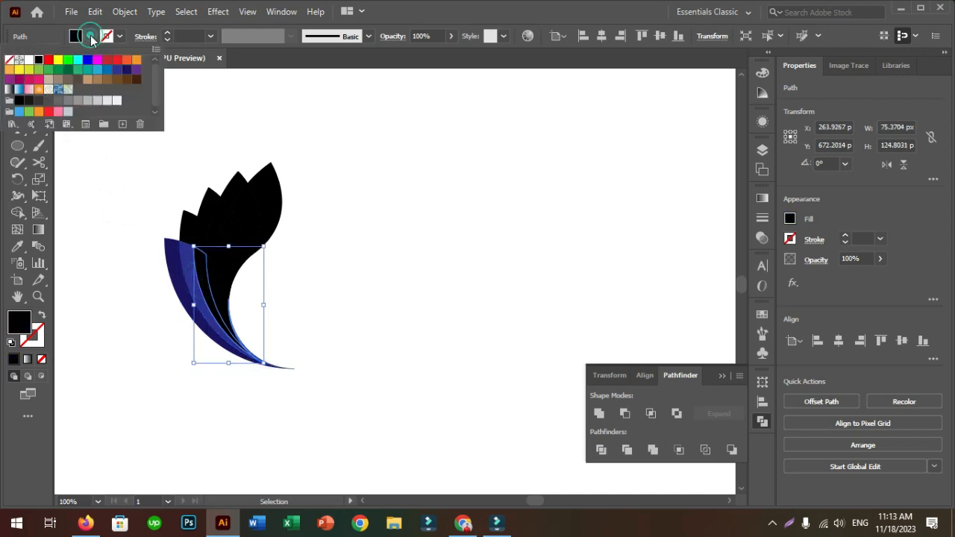
click(94, 74)
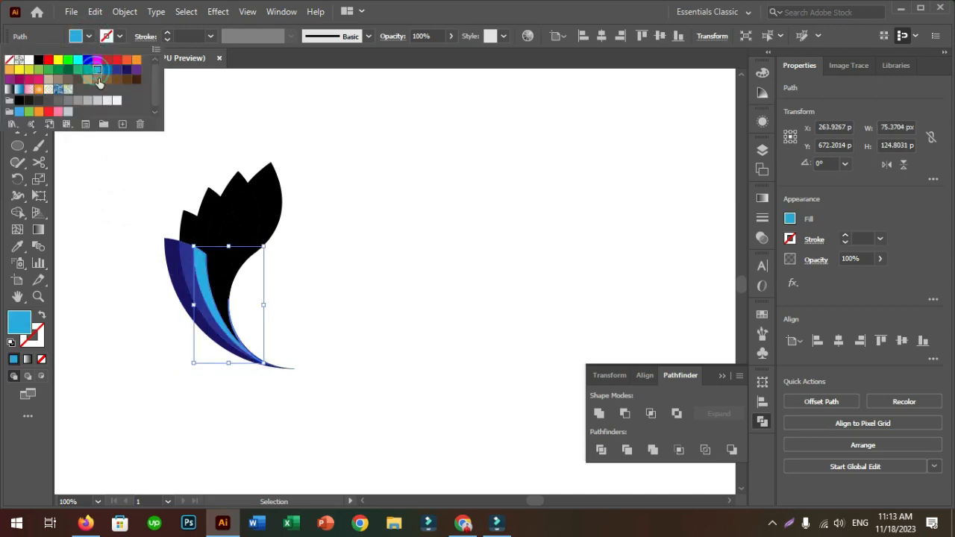
click(115, 218)
click(214, 273)
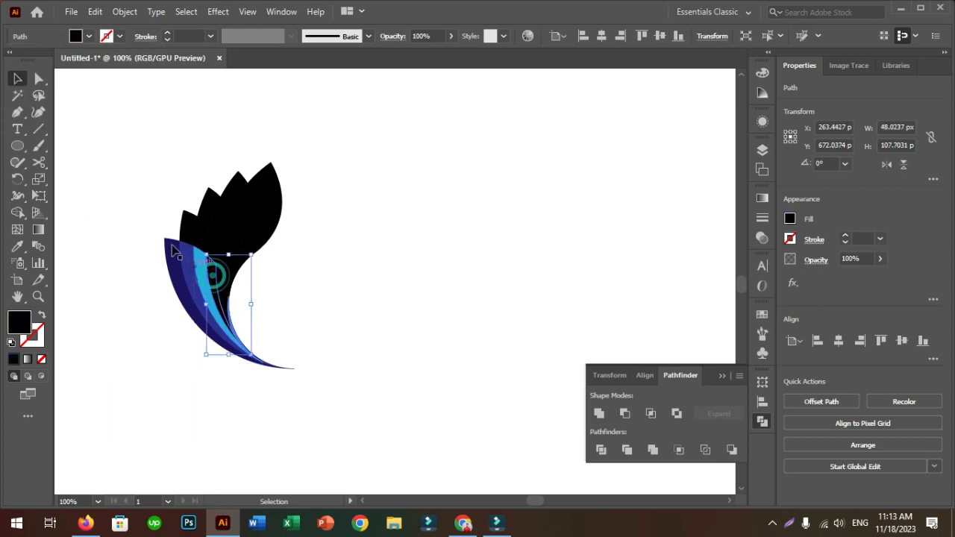
click(89, 36)
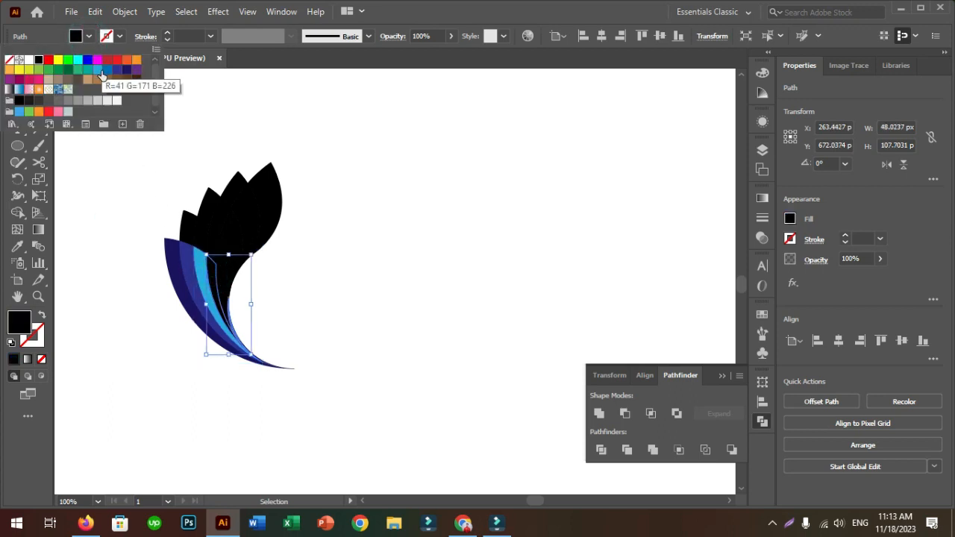
click(97, 72)
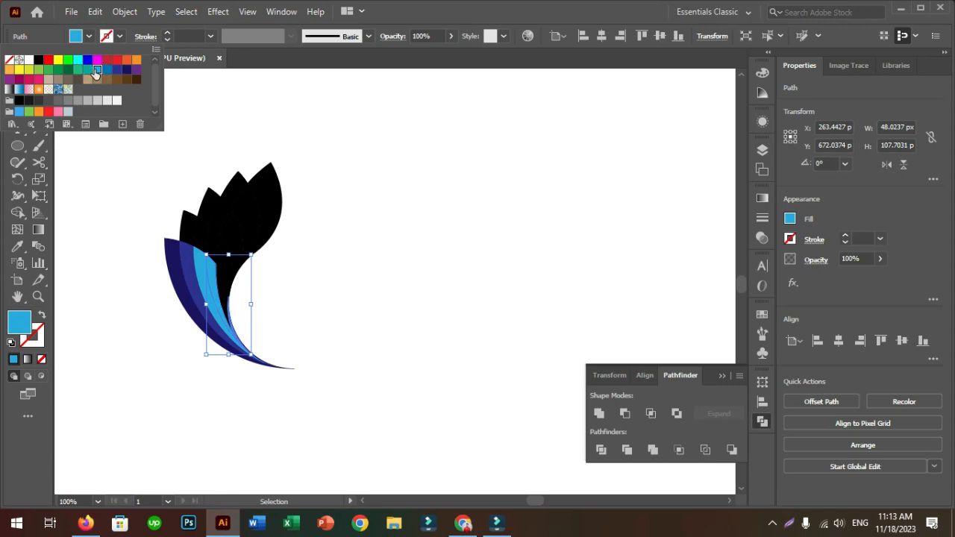
click(110, 154)
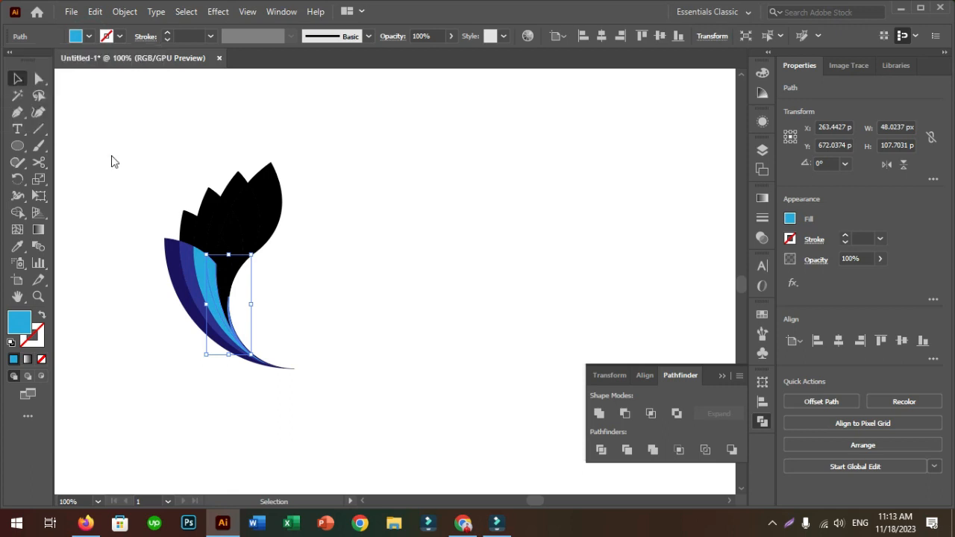
Fill the innermost strip of the blue leaf with the lighter blue 5DBFE2 and deselect it
click(224, 284)
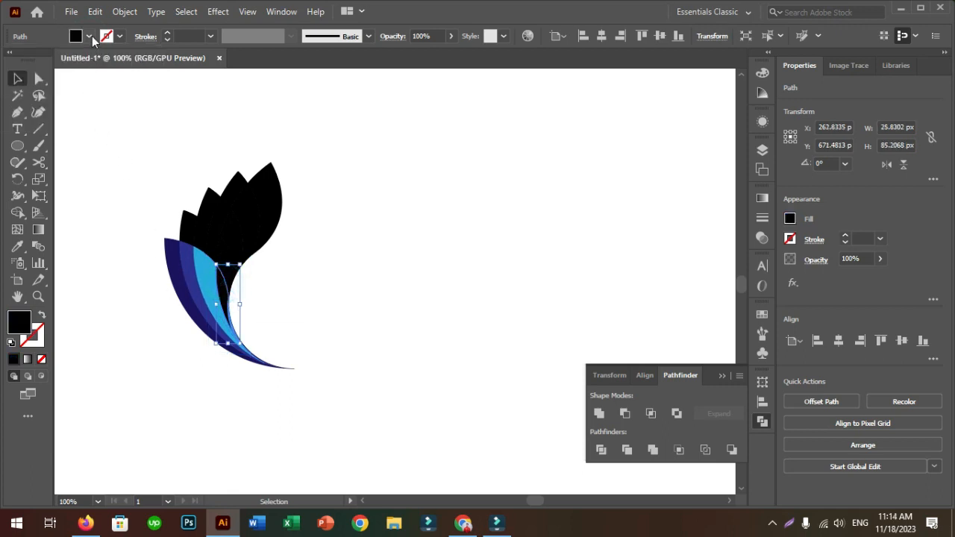
click(90, 36)
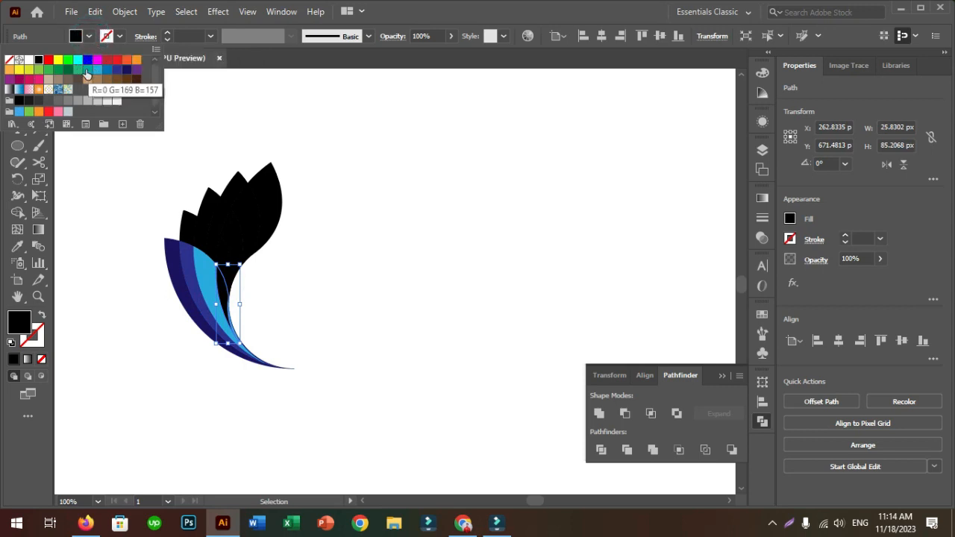
click(97, 71)
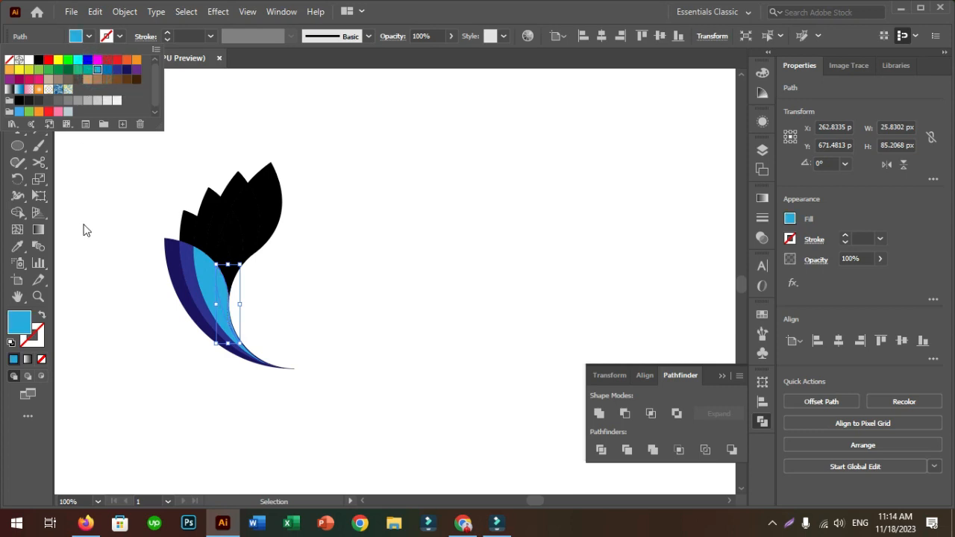
double_click(20, 322)
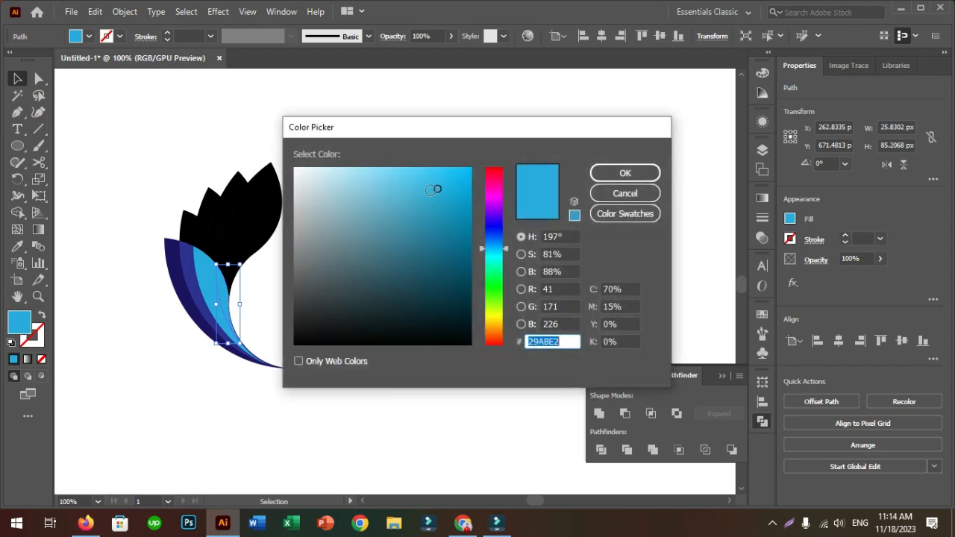
click(399, 186)
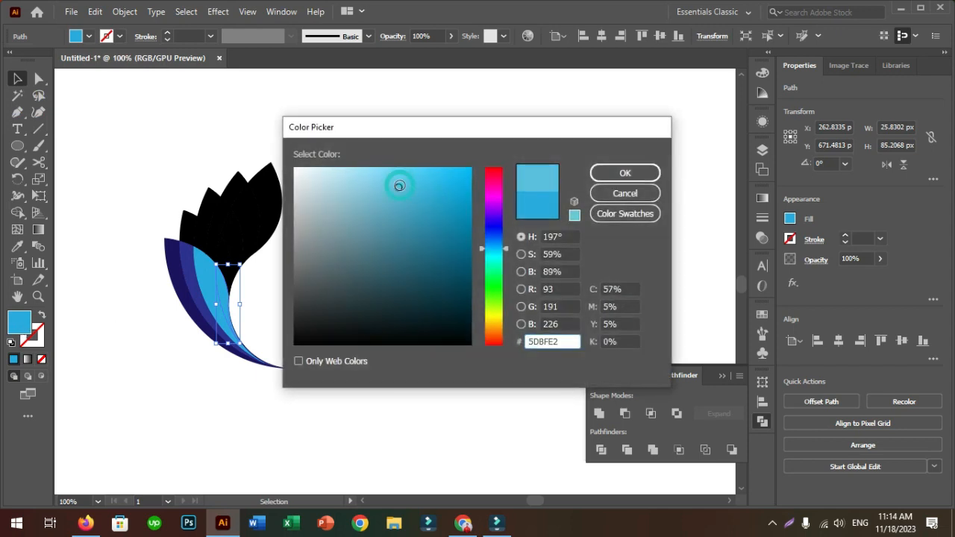
click(625, 173)
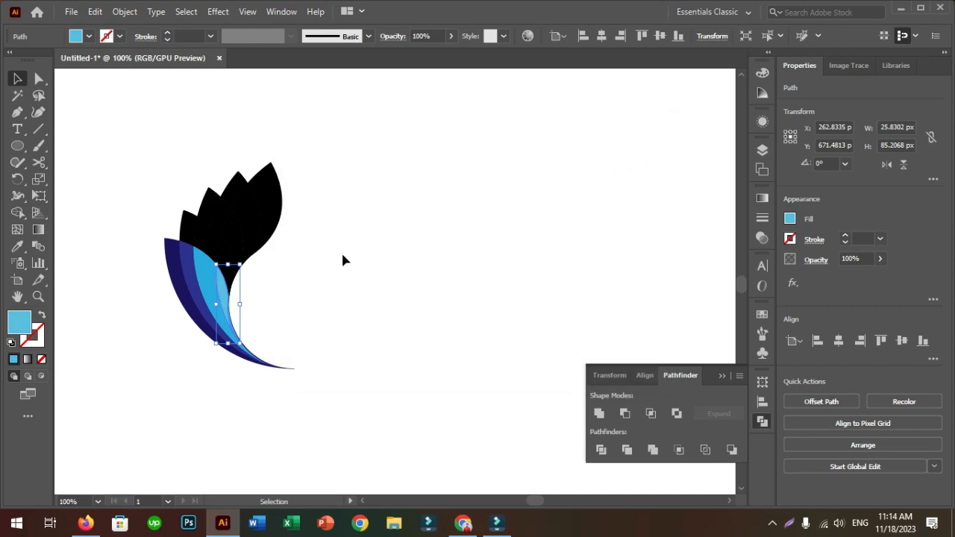
click(336, 253)
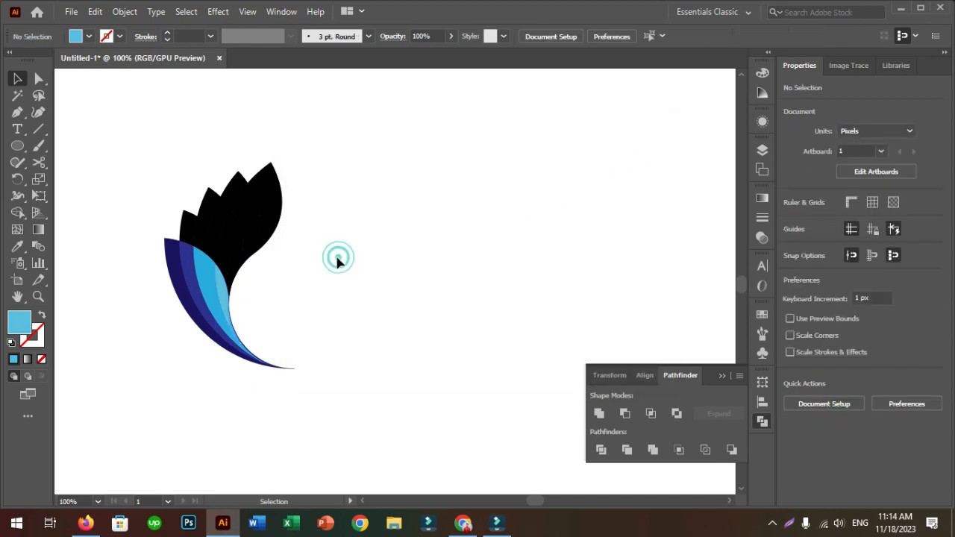
Fill the outermost piece of the second leaf, above the indigo strip, with dark green
click(188, 221)
click(89, 36)
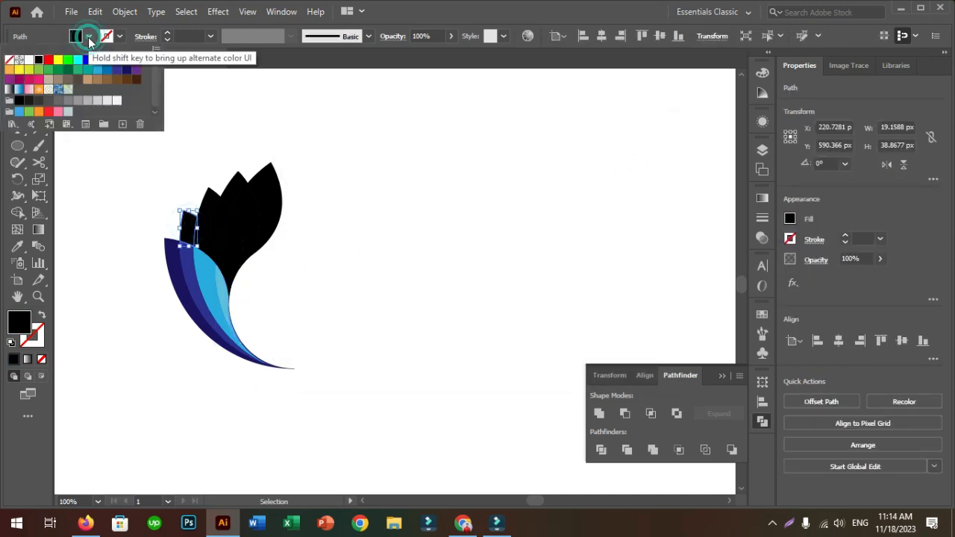
click(69, 70)
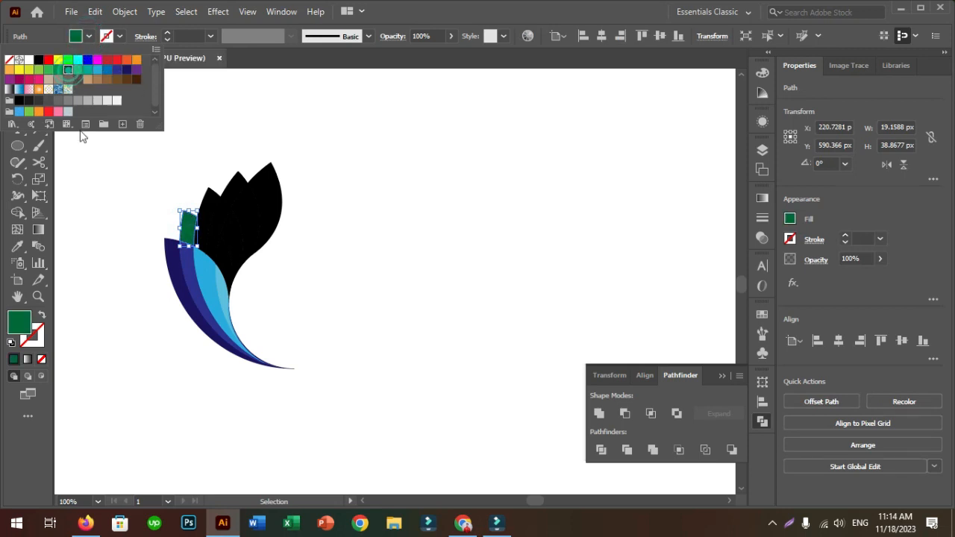
click(204, 235)
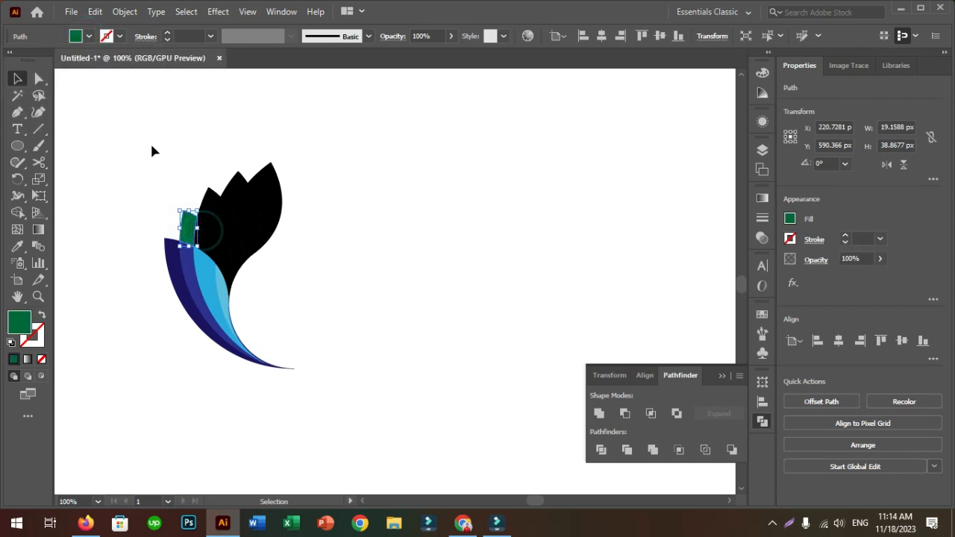
click(150, 141)
Fill the black piece directly beside the dark green one with medium green
click(202, 226)
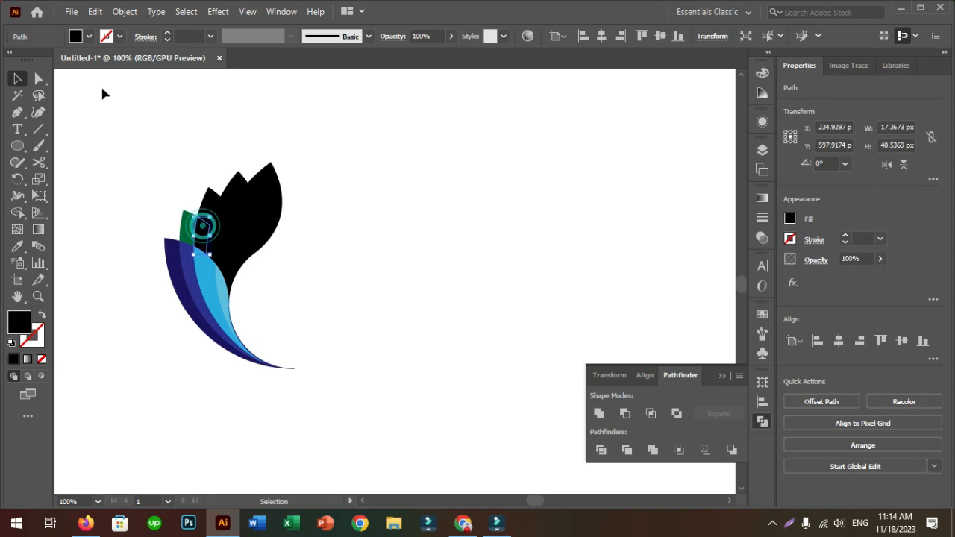
click(87, 37)
click(58, 70)
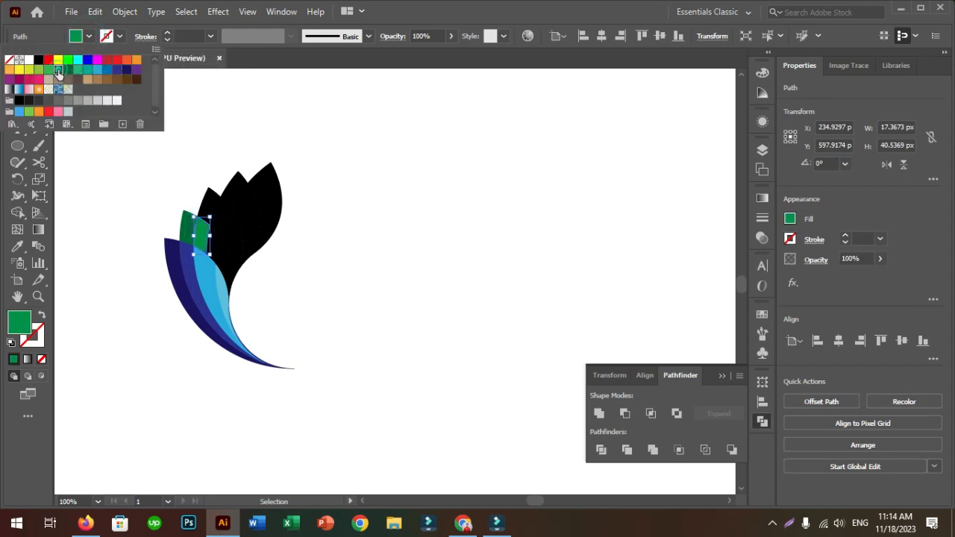
click(106, 186)
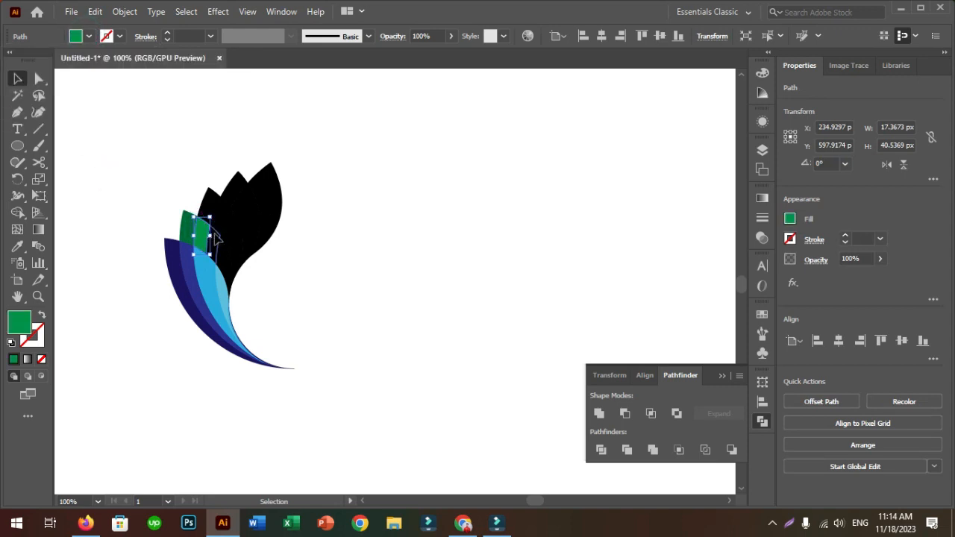
Fill the third piece of the second leaf with a lighter green and deselect it
click(215, 237)
click(89, 36)
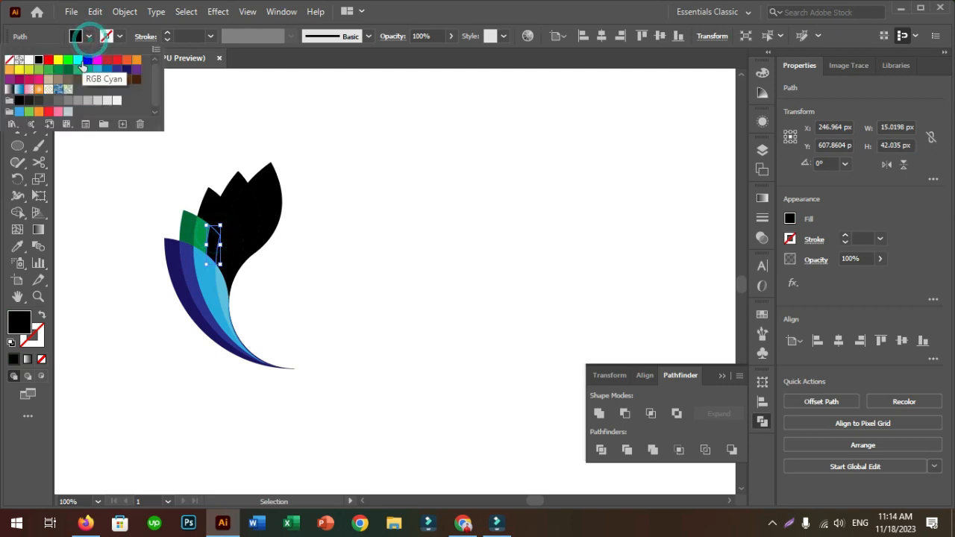
click(58, 71)
click(100, 178)
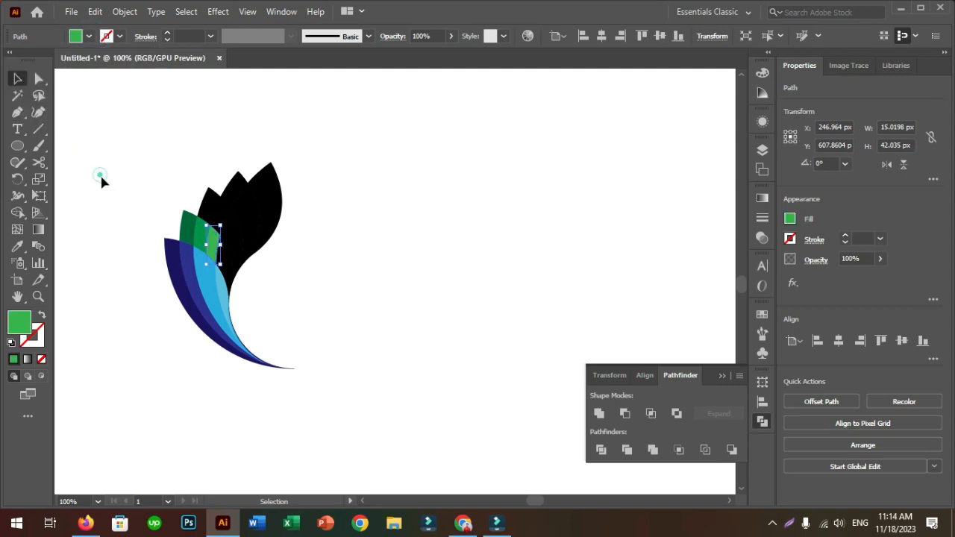
click(267, 285)
Fill the innermost piece of the green leaf with yellow-green and deselect it
click(225, 259)
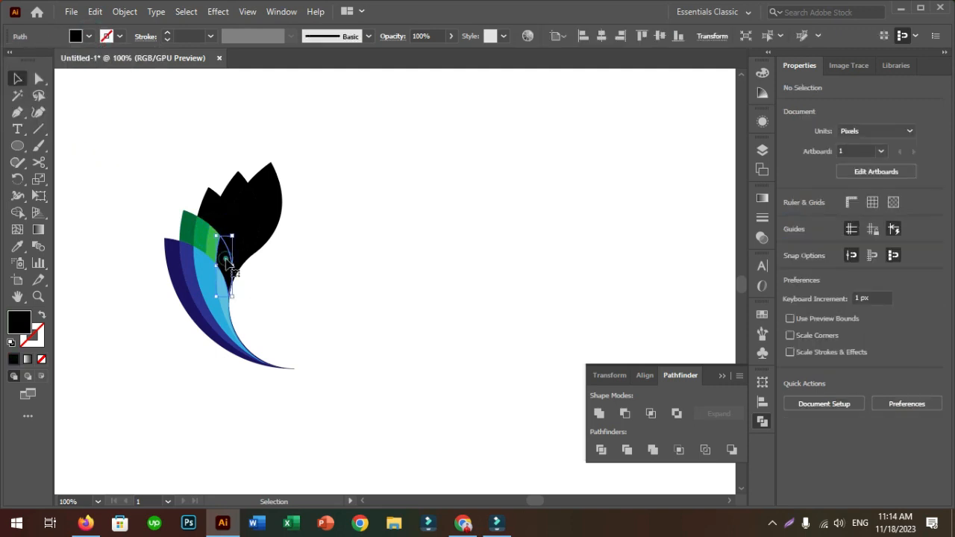
click(89, 37)
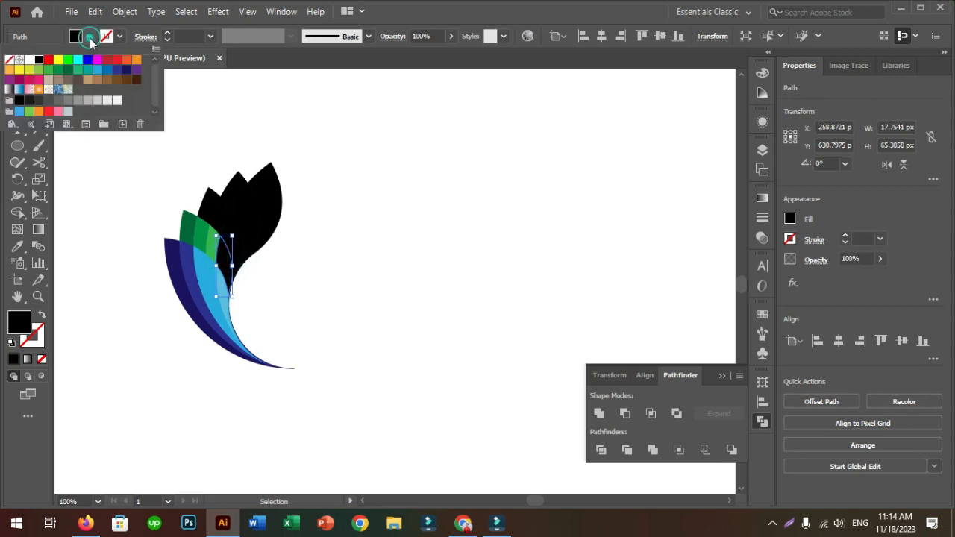
click(39, 74)
click(133, 170)
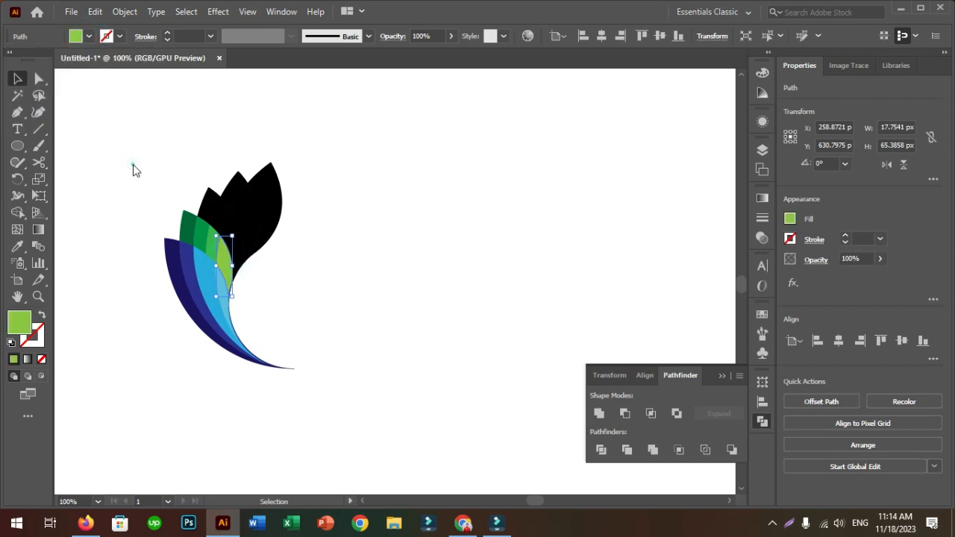
click(131, 162)
Fill the outermost piece of the third leaf, above the green leaf, with dark red (R=193 G=39 B=45)
click(209, 200)
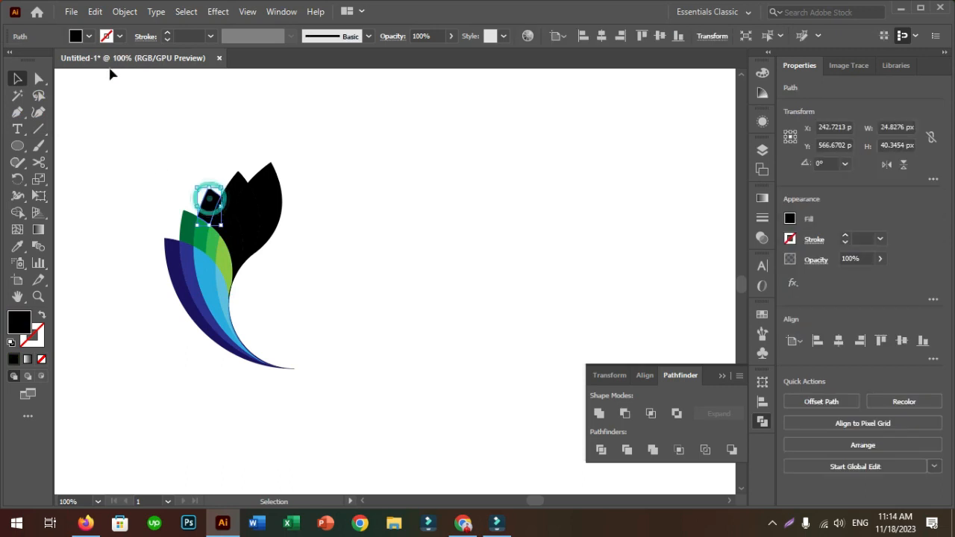
click(89, 42)
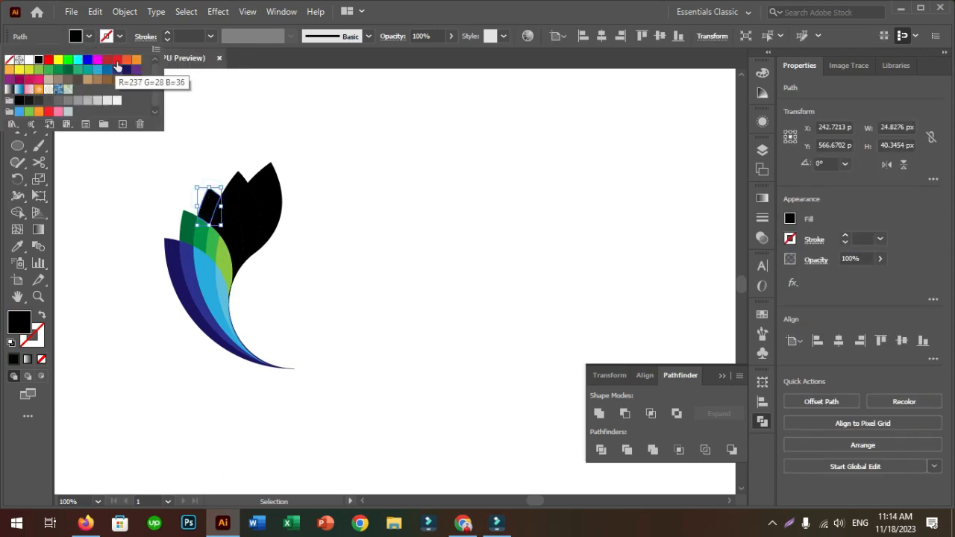
click(106, 63)
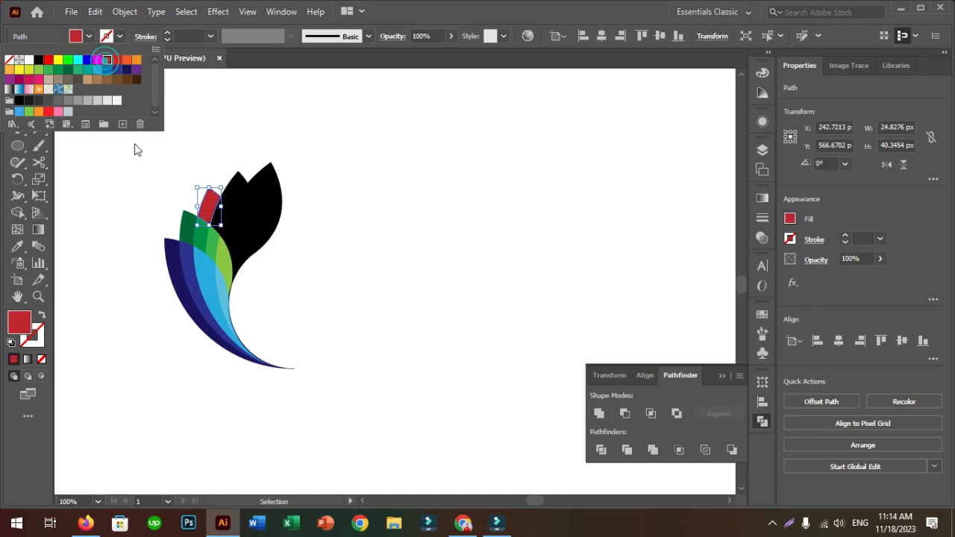
click(281, 238)
Fill the second piece of the third leaf, beside the dark red one, with bright red (R=237 G=28 B=36)
click(218, 219)
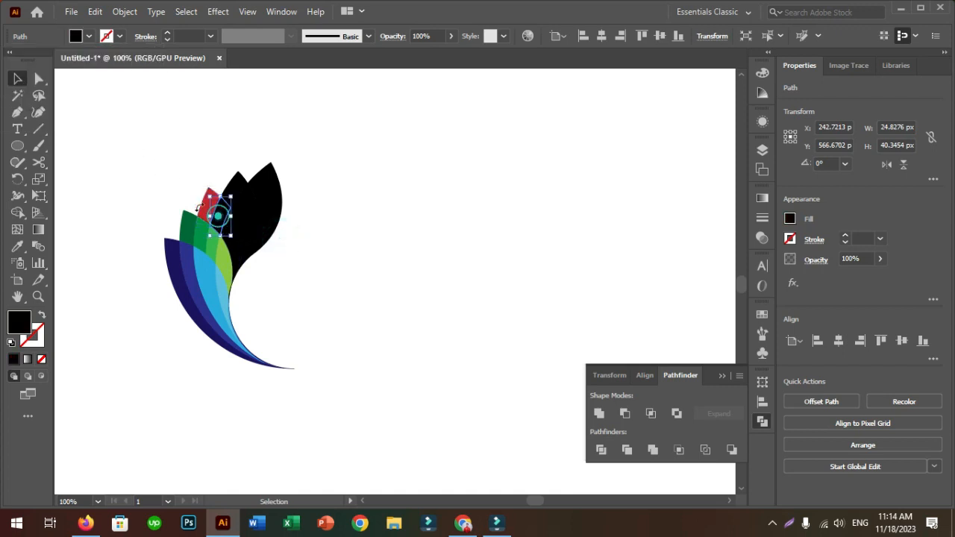
click(89, 37)
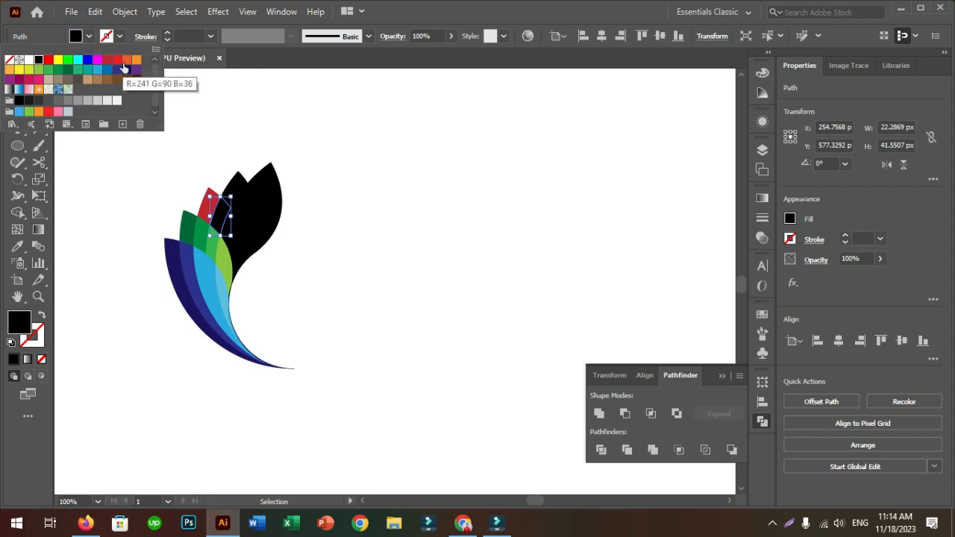
click(117, 61)
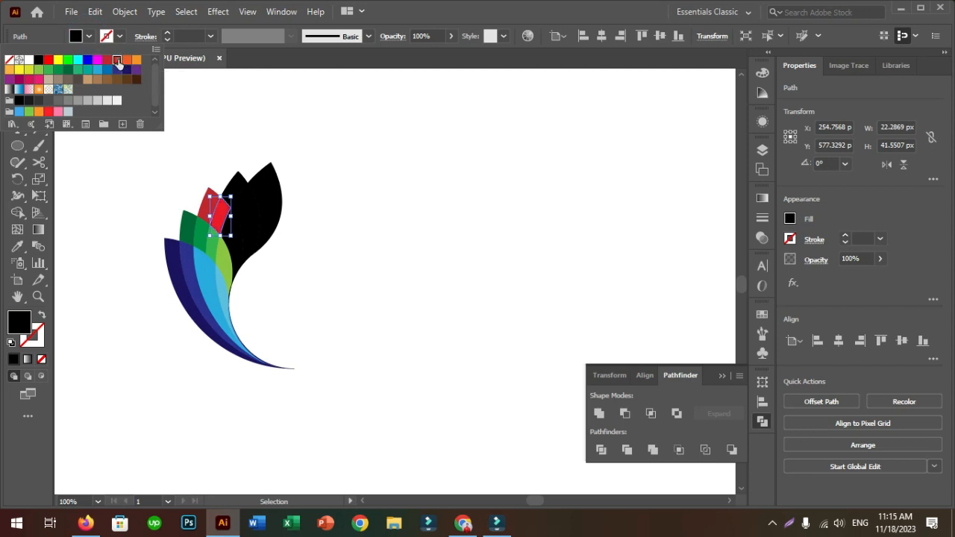
click(142, 178)
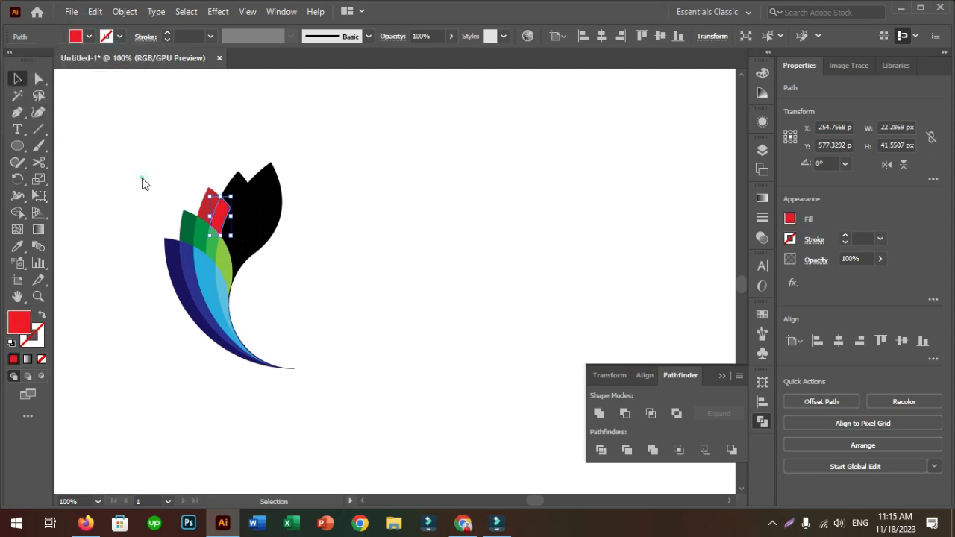
Fill the innermost piece of the red leaf with orange-red and deselect it
click(239, 246)
click(89, 36)
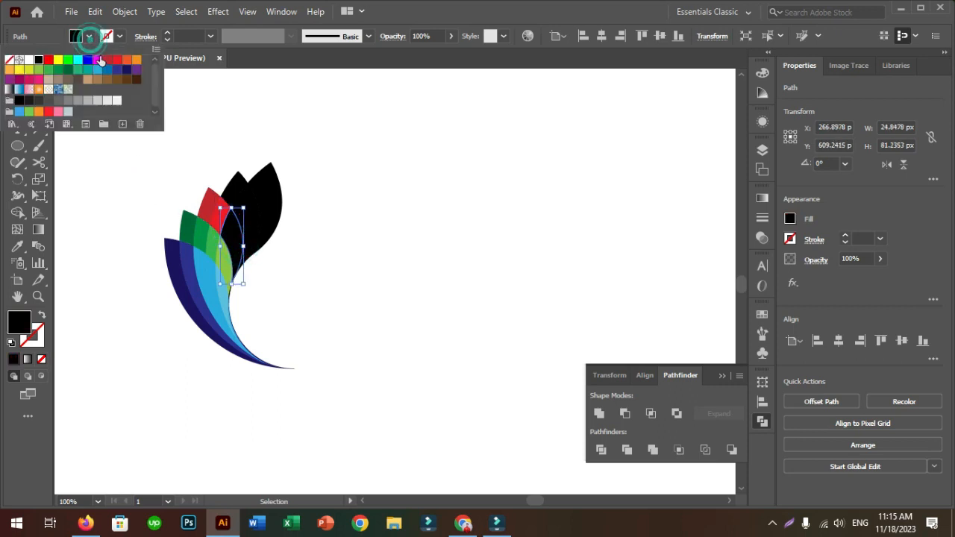
click(127, 65)
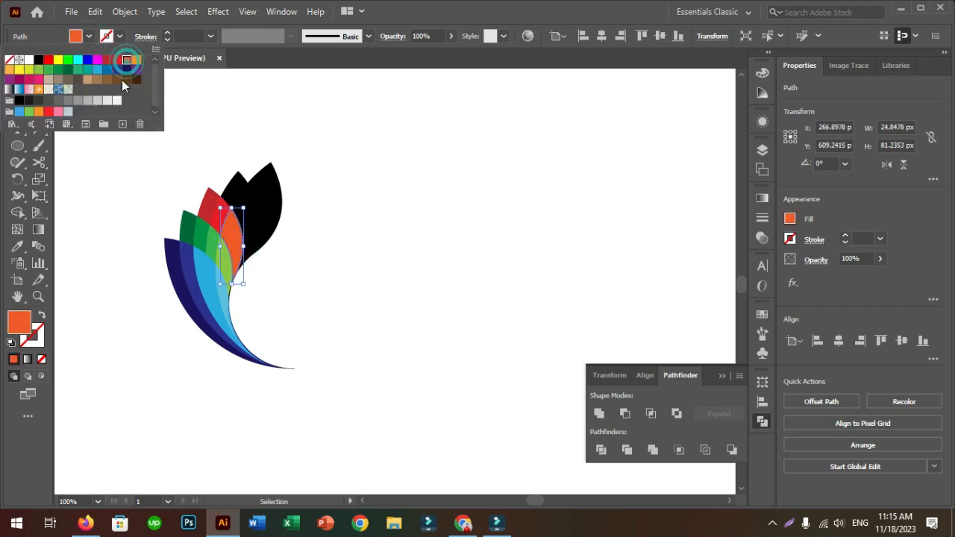
click(197, 150)
Fill the outer tip piece of the fourth leaf, above the red leaf, with orange
click(236, 187)
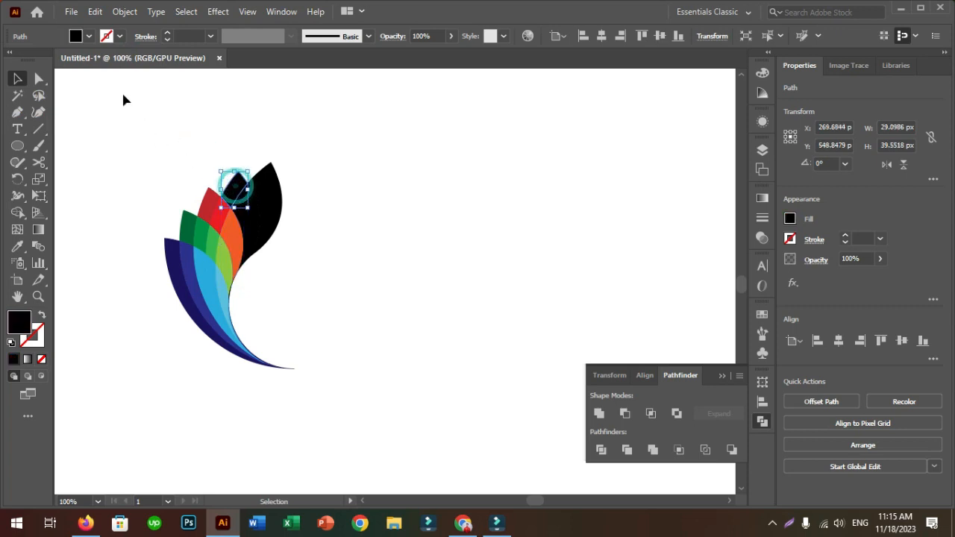
click(90, 38)
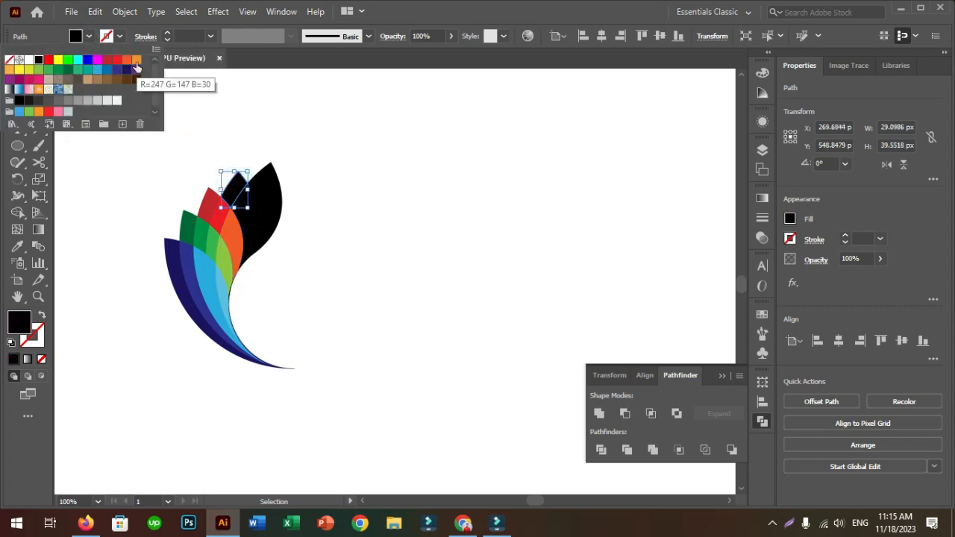
click(136, 64)
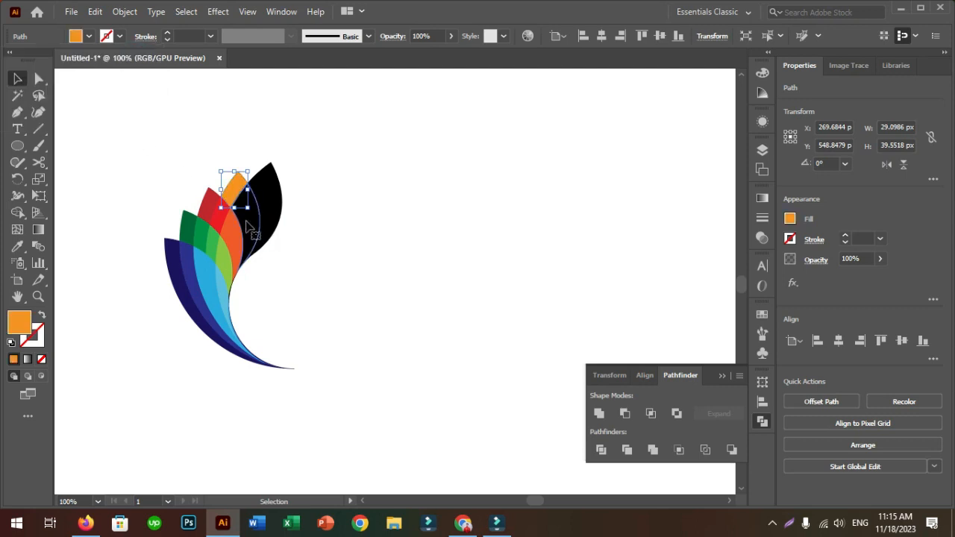
Fill the long inner piece of the fourth leaf with light orange (R=251 G=176 B=59) and deselect it
click(249, 224)
click(89, 35)
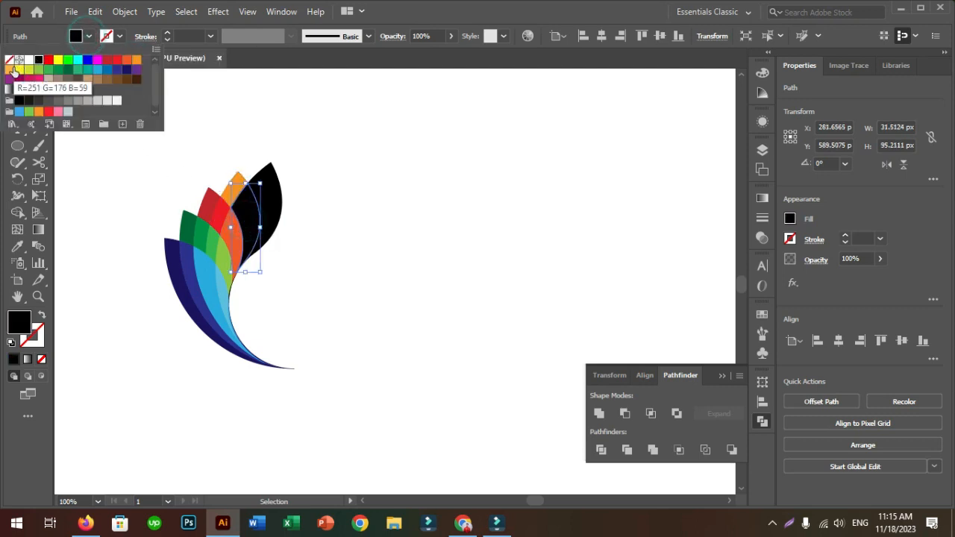
click(11, 70)
click(160, 184)
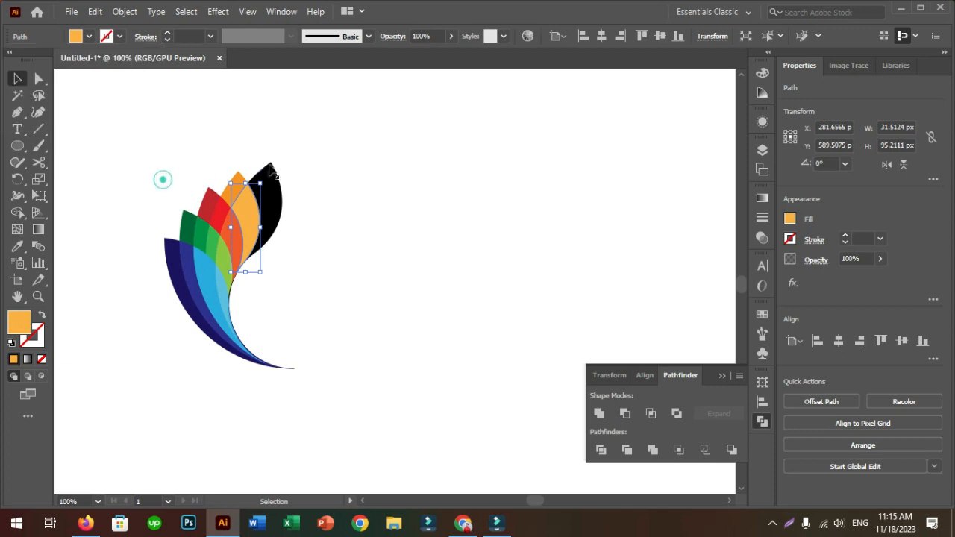
Fill the last black leaf, beside the orange one, with purple and deselect it
click(272, 188)
click(89, 36)
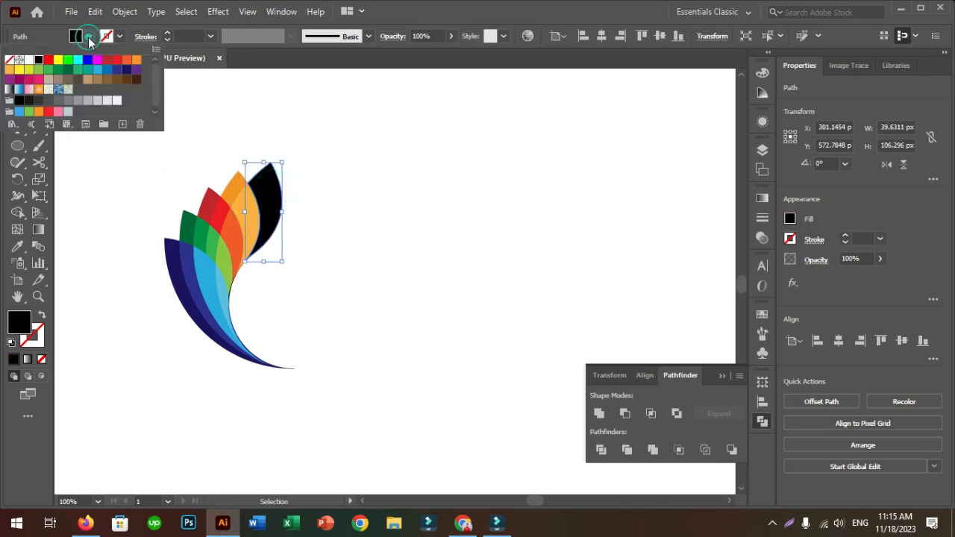
click(136, 70)
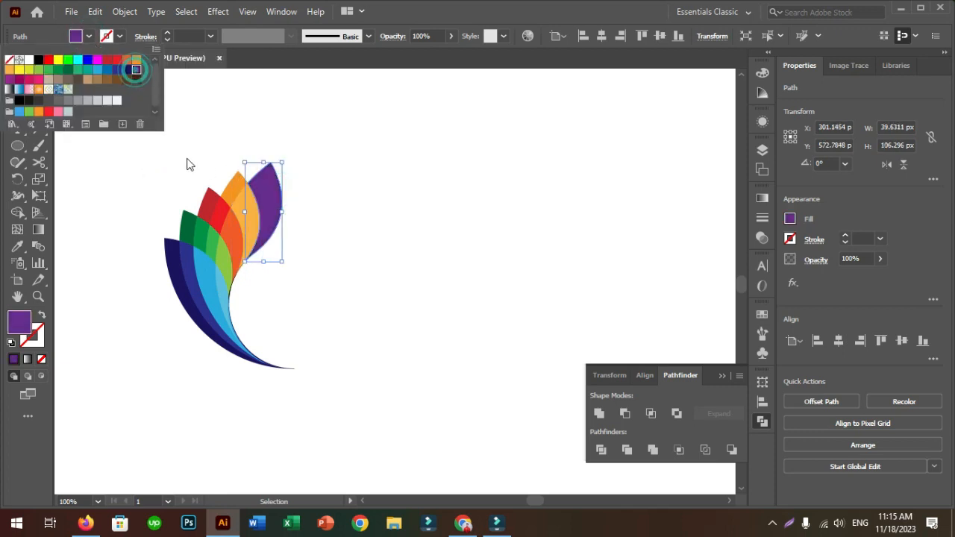
click(190, 157)
Select all the leaf pieces, enlarge the logo proportionally to about one and a half times its size, and deselect it
drag(134, 180, 352, 389)
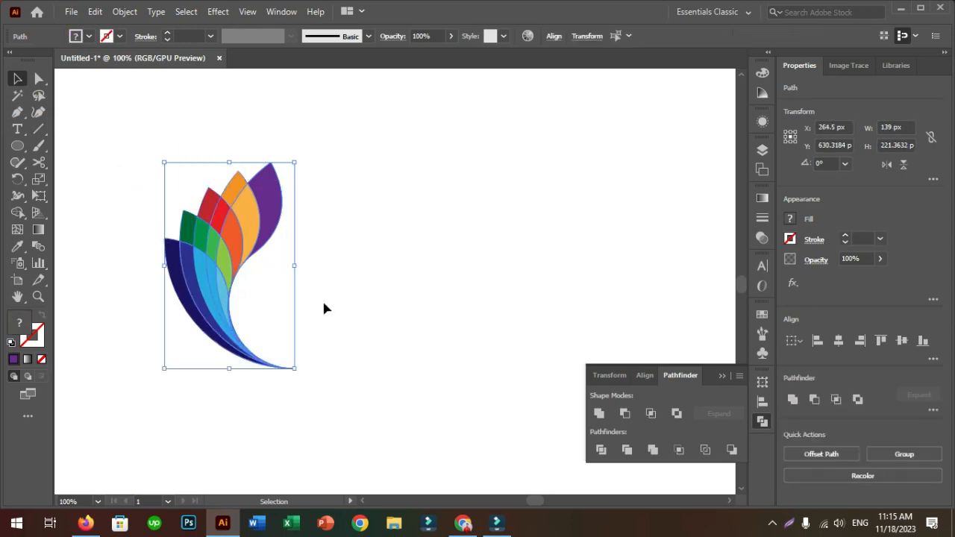
drag(296, 265, 370, 282)
click(445, 289)
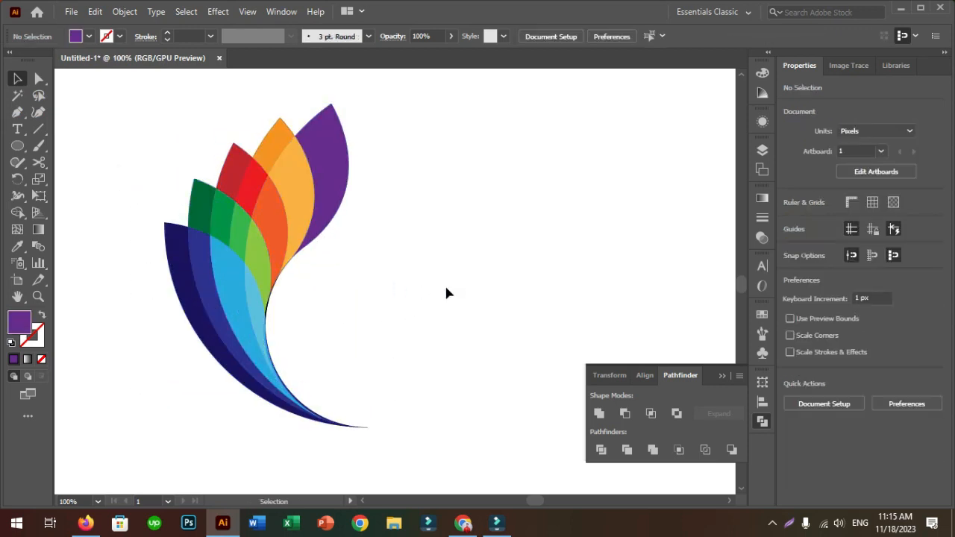